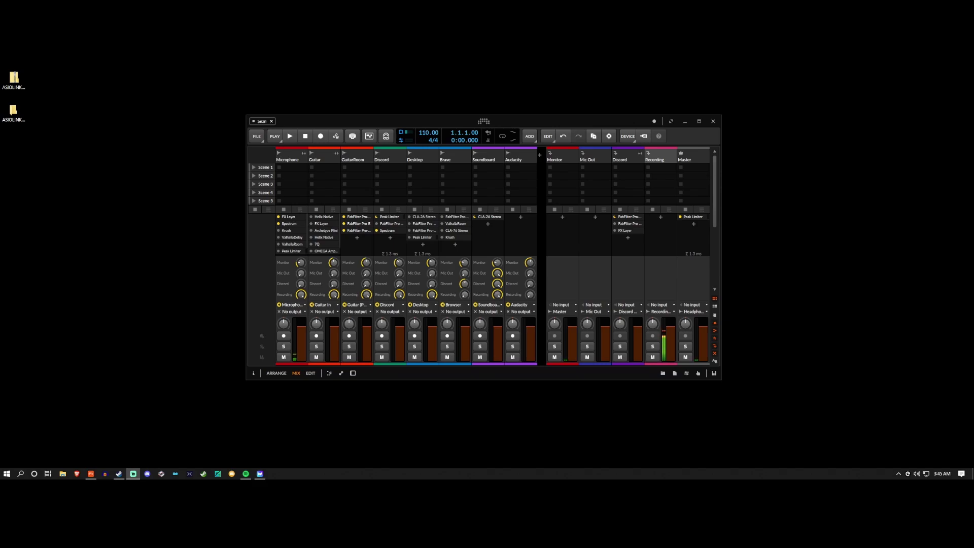
Step: Nudge the Bitwig mixer window into a new position on the desktop
drag(528, 127, 564, 140)
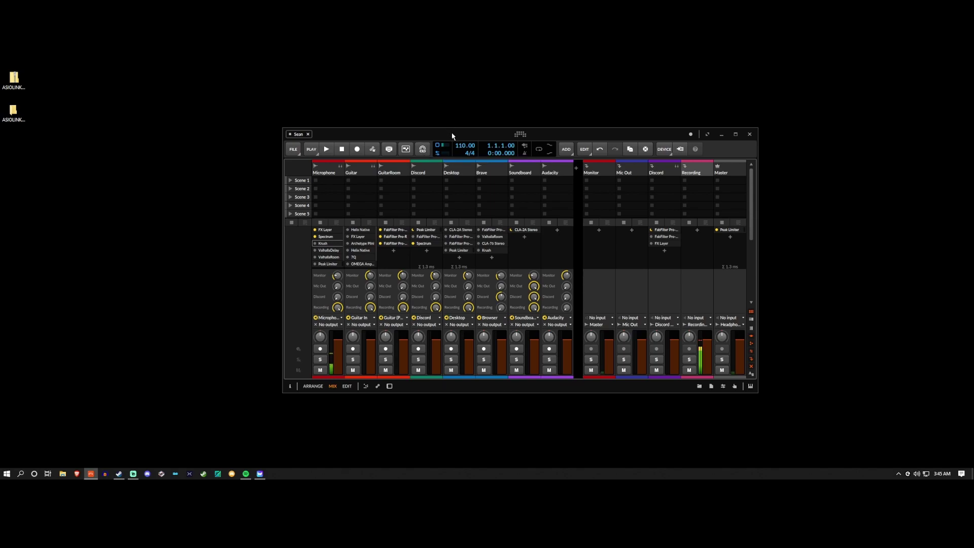
drag(448, 136, 448, 133)
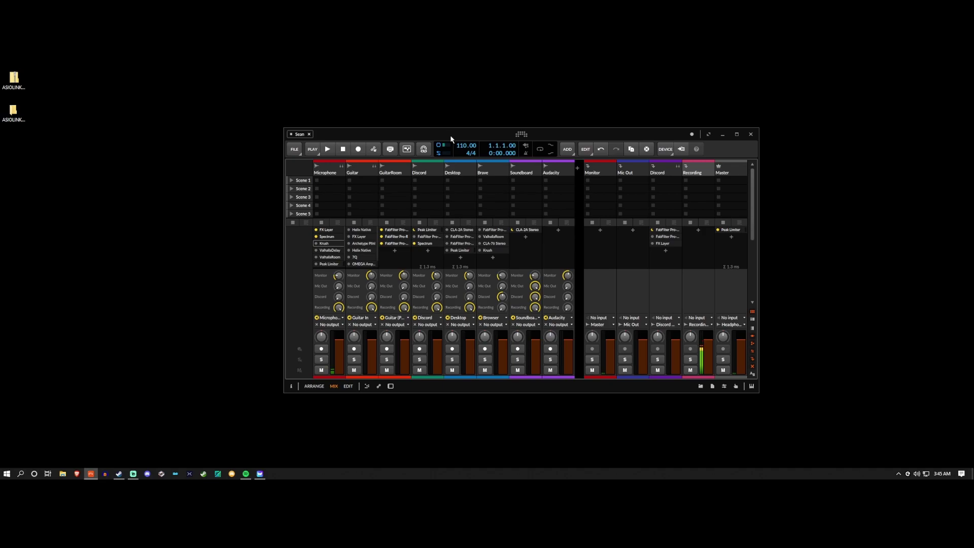
drag(463, 134, 443, 133)
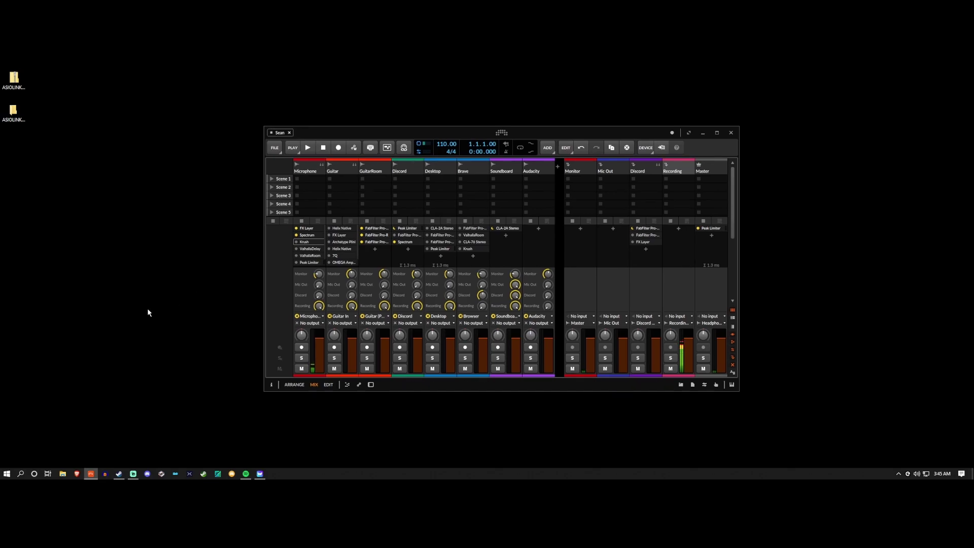
Step: Search the web for asiolinkpro and open the Give Academy ASIO Link Pro page
click(77, 473)
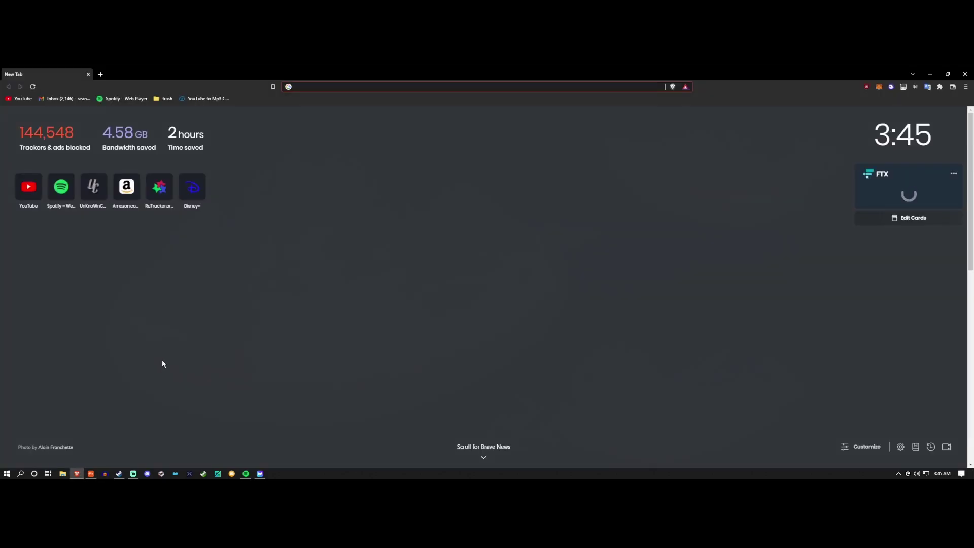
text(asiol)
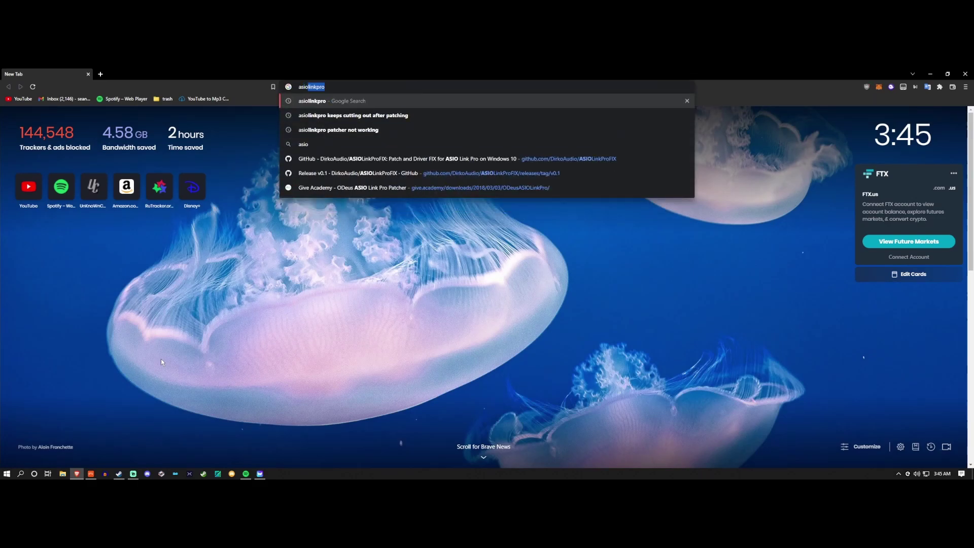
text(inkpro)
key(Return)
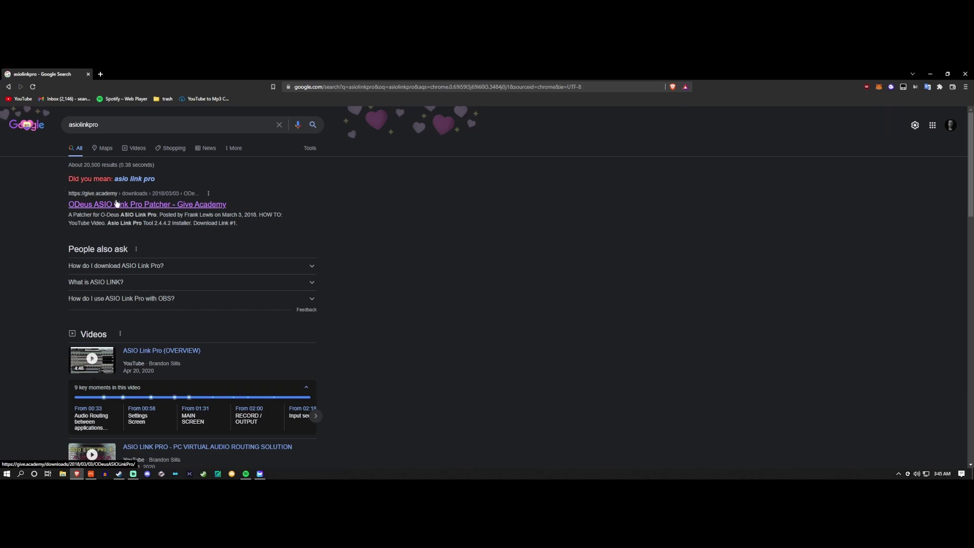
click(118, 205)
Step: Download the ASIO Link Pro 2.4.4.2 installer to the Desktop and close Brave
scroll(333, 236, down, 2)
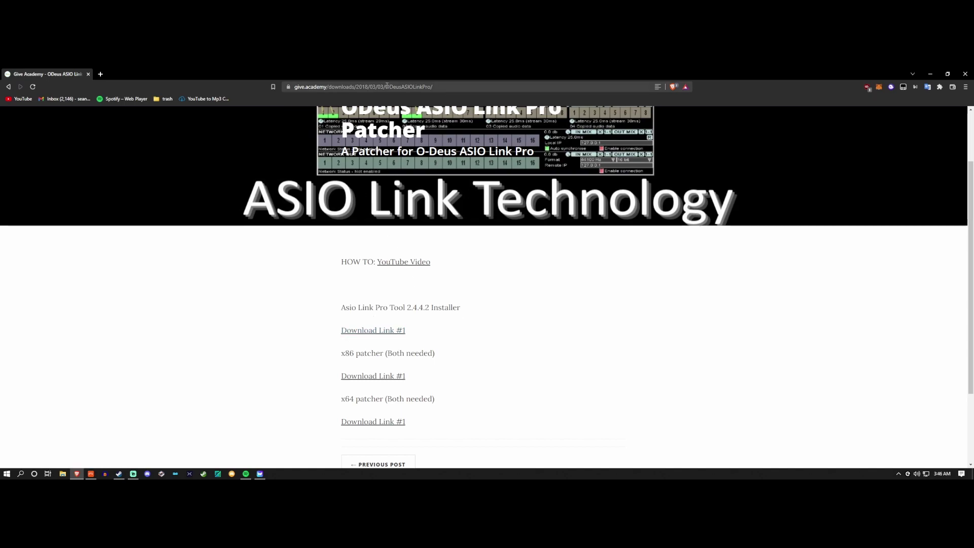
click(379, 332)
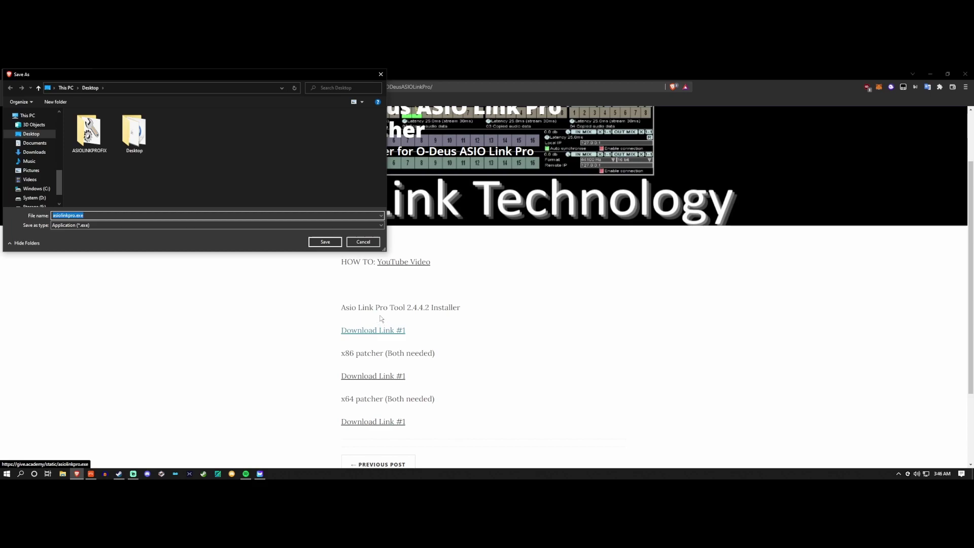
click(320, 240)
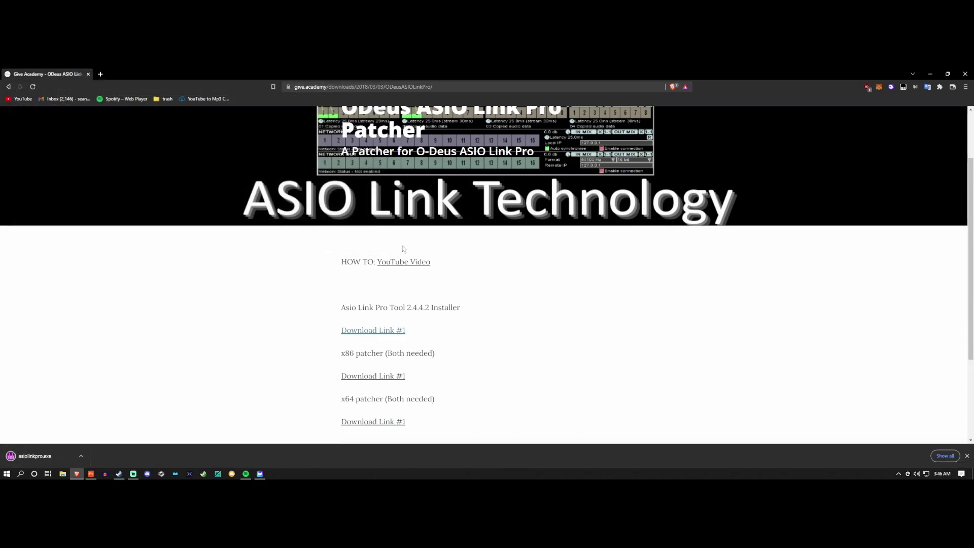
click(962, 74)
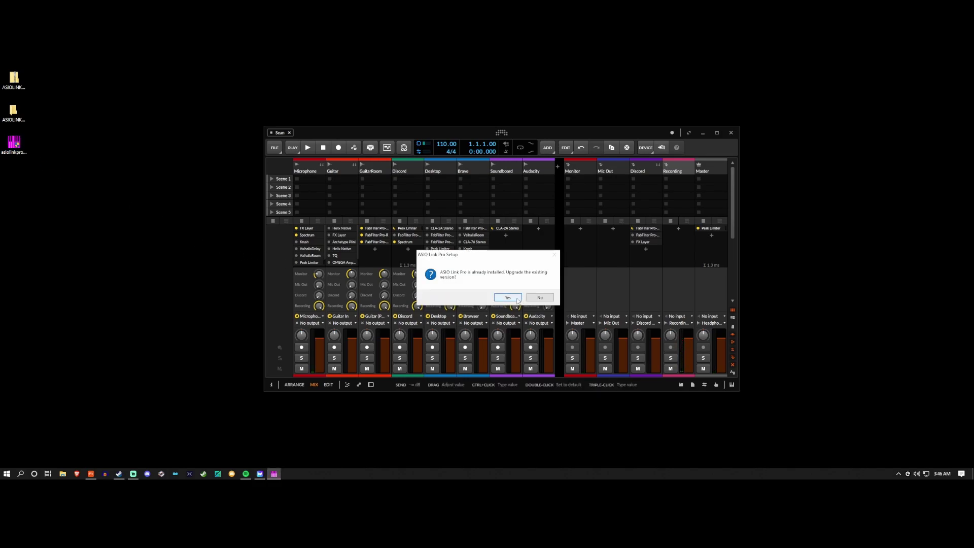
Step: Answer Yes to the upgrade prompt and delete the downloaded asiolinkpro.exe from the desktop
click(539, 297)
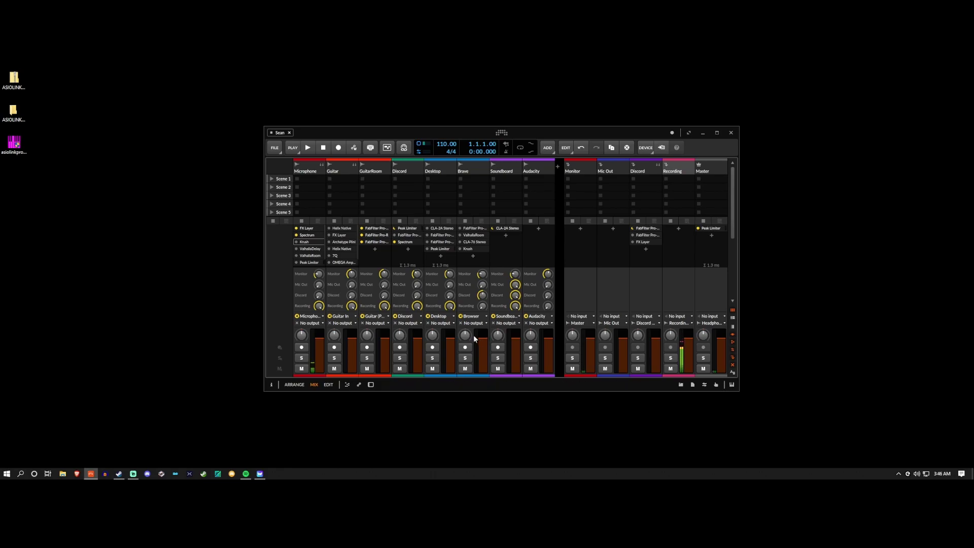
click(14, 144)
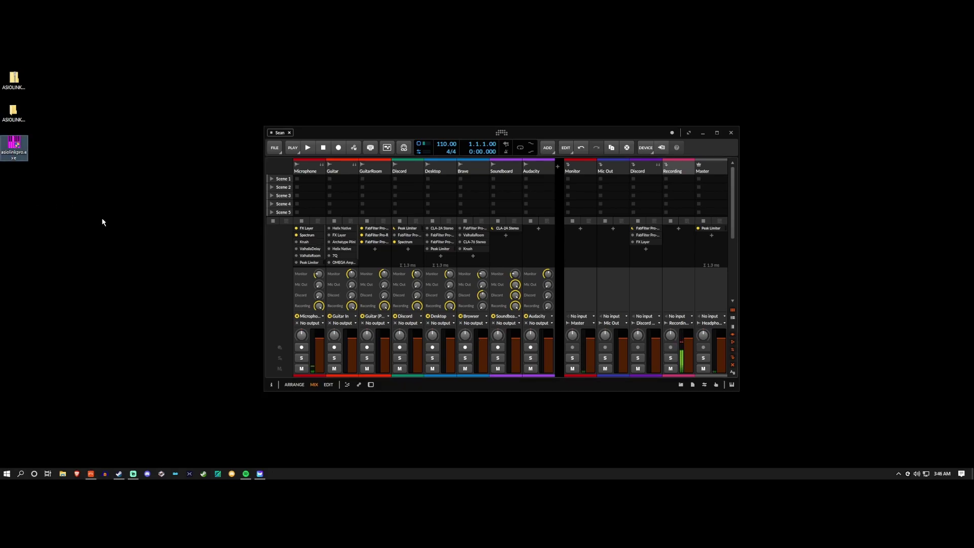
key(Delete)
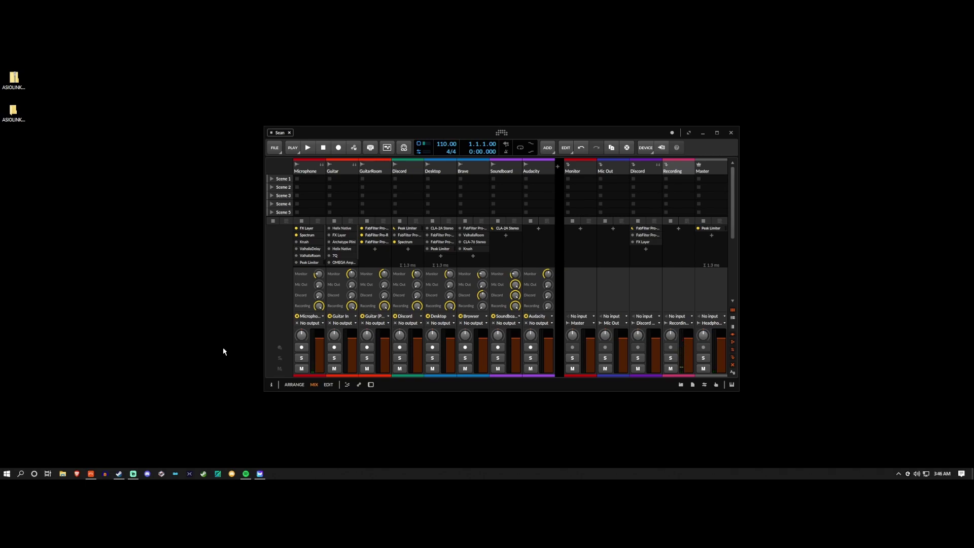
right_click(916, 473)
click(922, 462)
drag(211, 192, 219, 244)
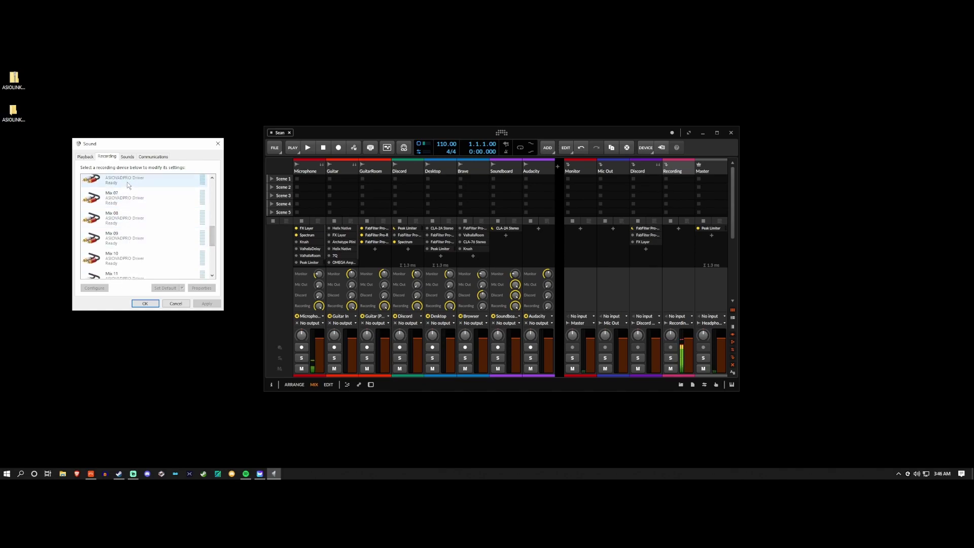
click(86, 157)
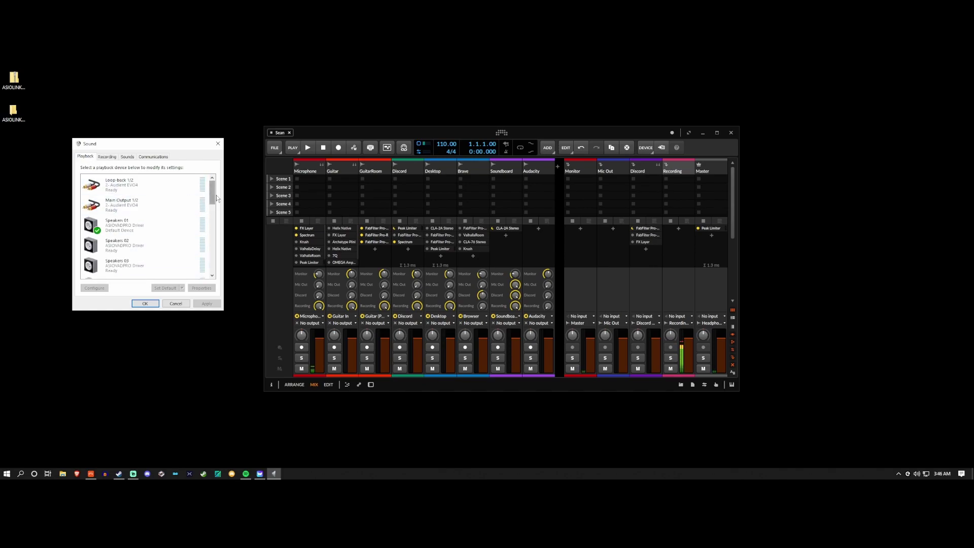
drag(212, 192, 213, 221)
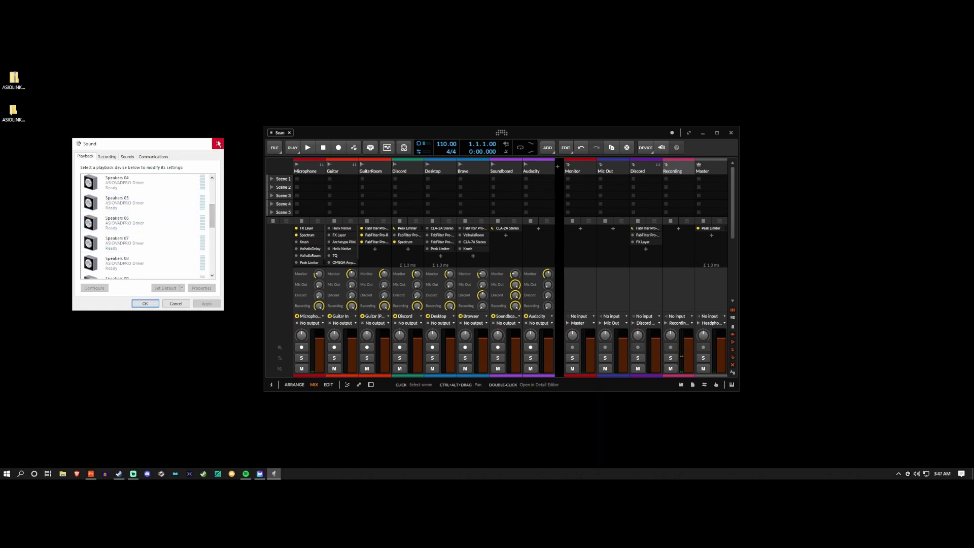
drag(212, 216, 208, 237)
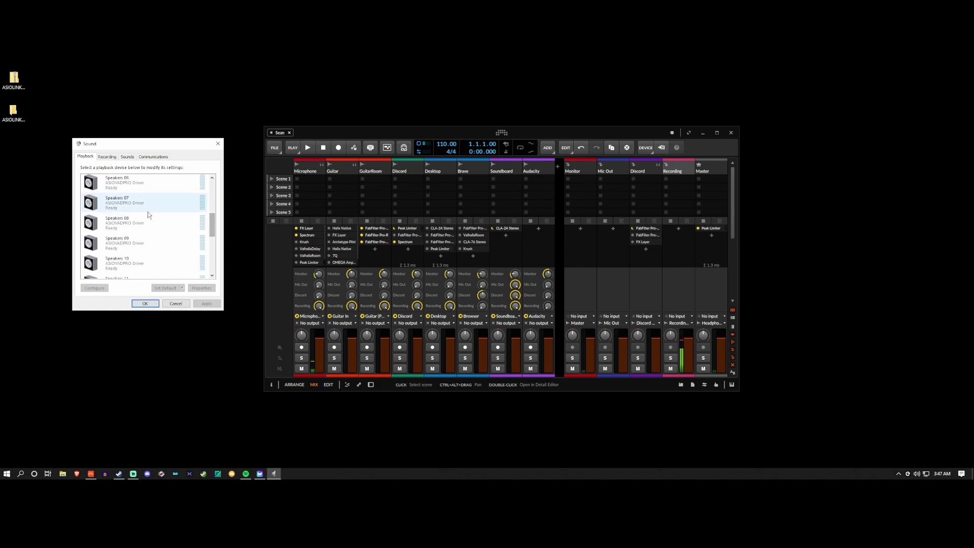
click(218, 144)
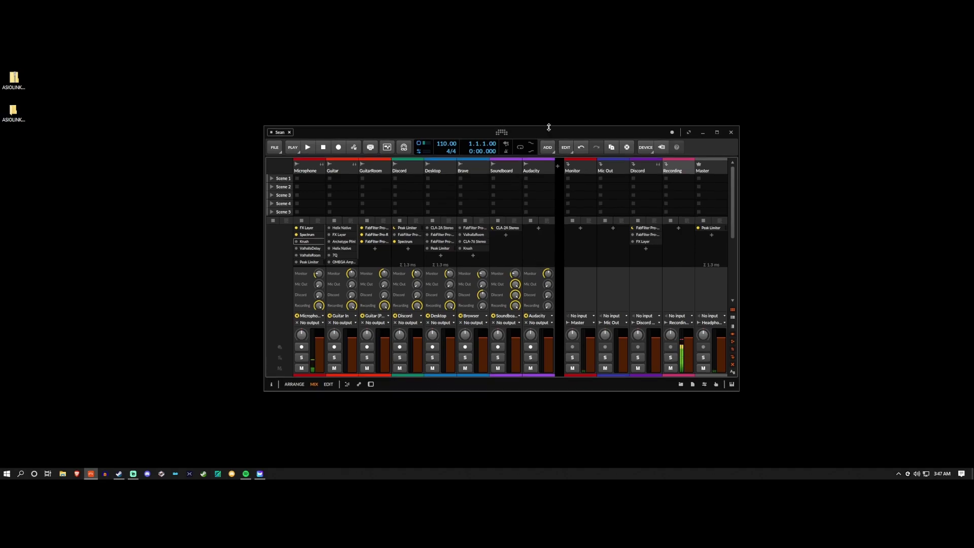
click(500, 133)
click(368, 219)
click(368, 206)
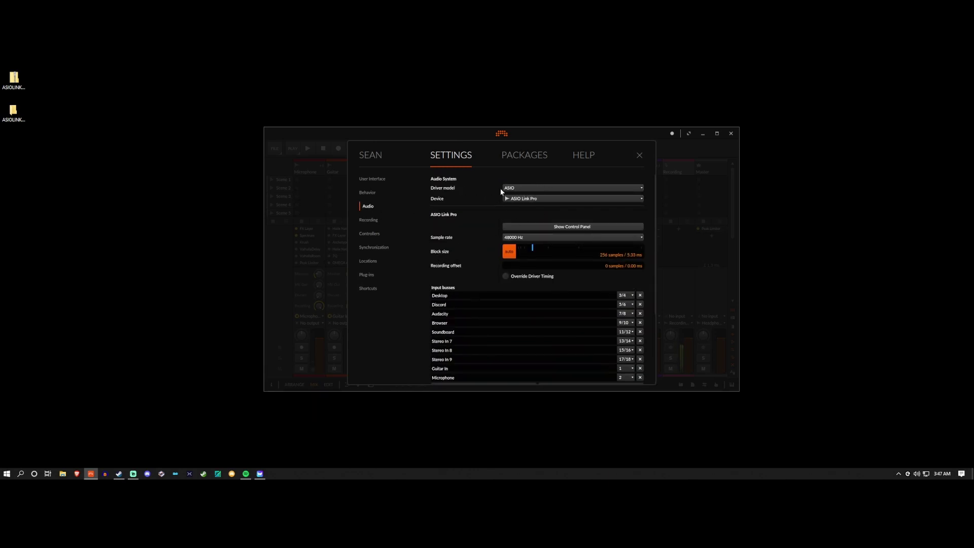
click(527, 198)
click(527, 221)
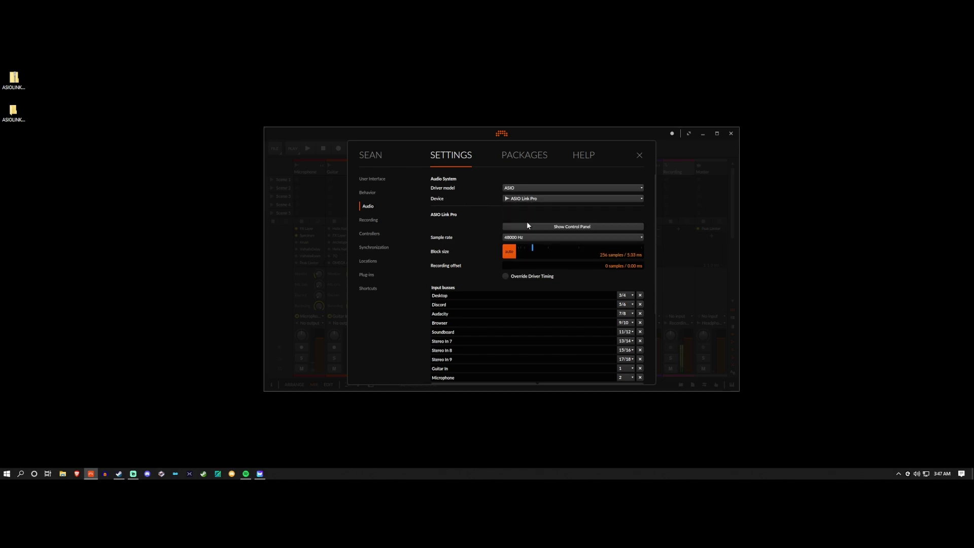
click(639, 155)
Step: Set ASIO Link Pro's hardware driver to the Audient USB Audio ASIO Driver, then close it
click(898, 473)
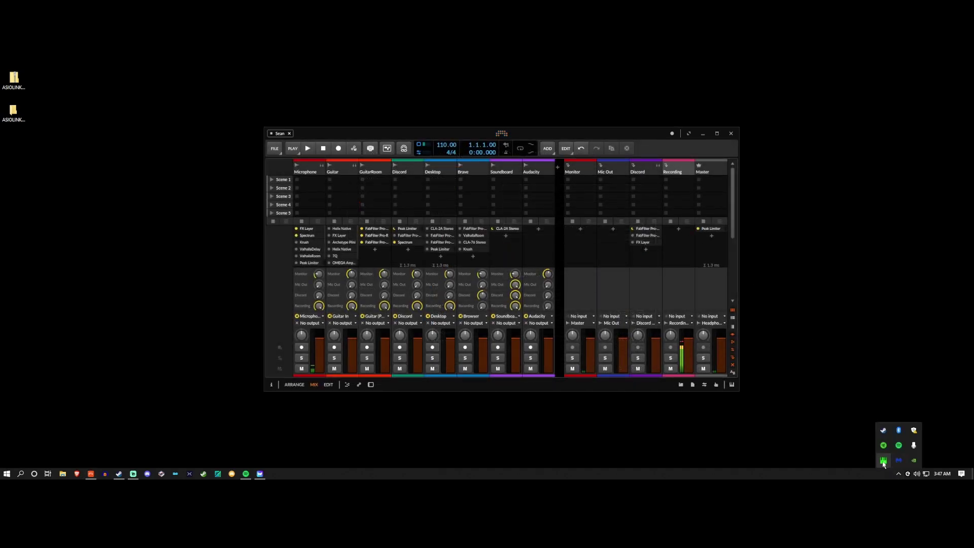
click(883, 460)
drag(443, 120, 681, 147)
click(681, 156)
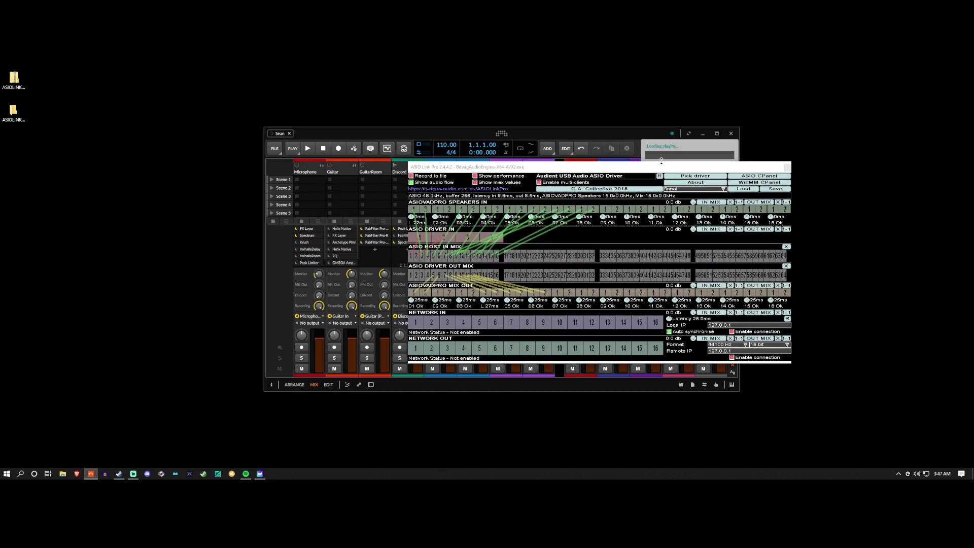
click(787, 163)
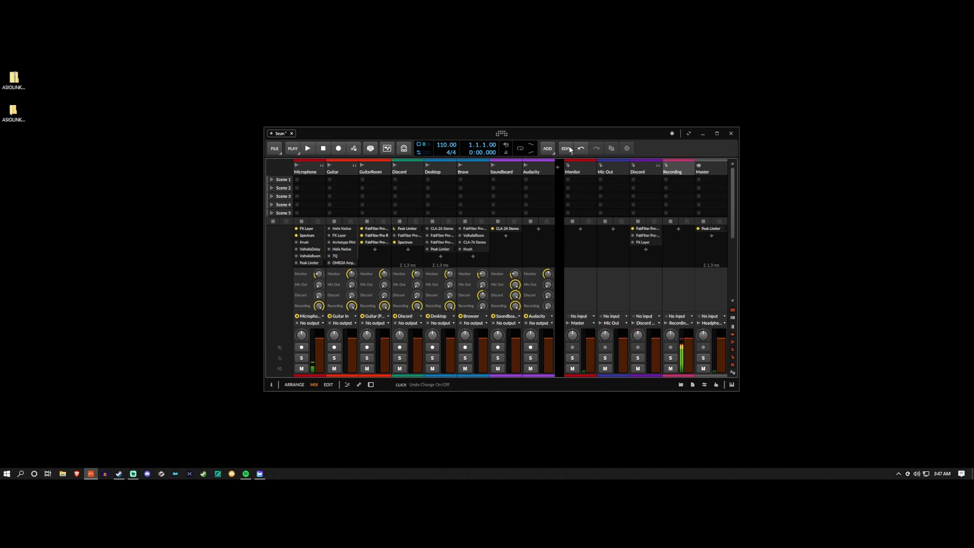
Step: Save project Sean with Ctrl+S and review the audio input and output busses in Settings
drag(562, 136, 528, 130)
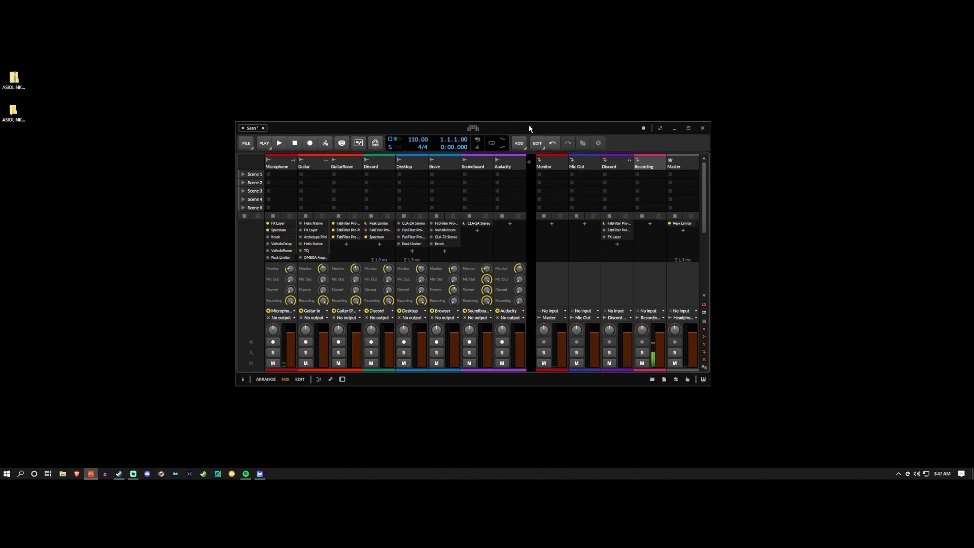
key(ctrl+s)
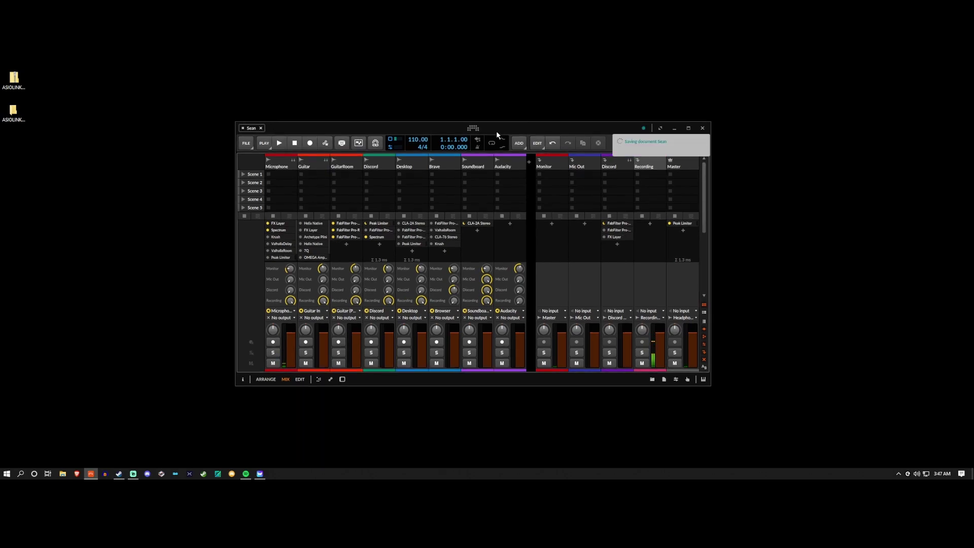
click(473, 129)
scroll(408, 243, down, 3)
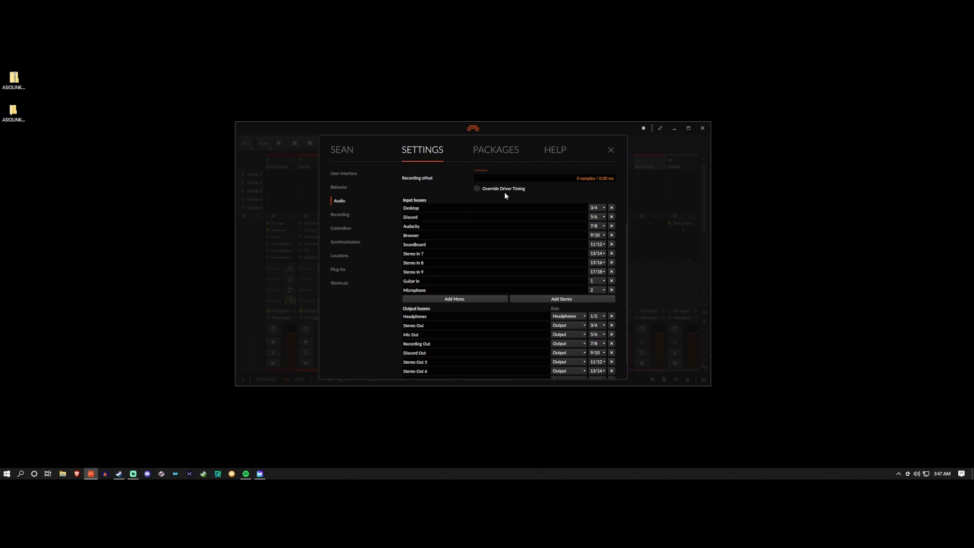
click(610, 150)
click(898, 473)
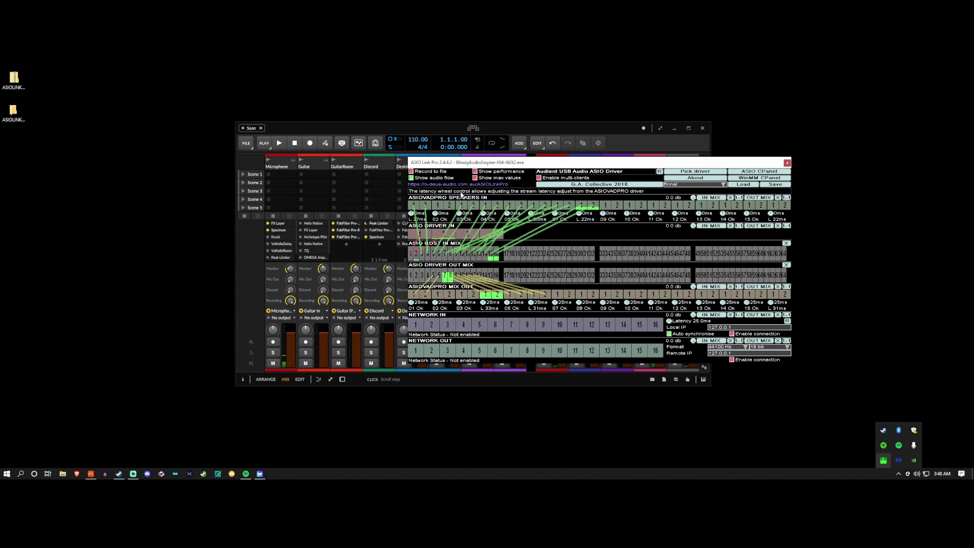
Step: Select the Monitor and Mic Out tracks, then view bus mappings like Desktop 3/4 and Mic Out 5/6
drag(416, 163, 593, 160)
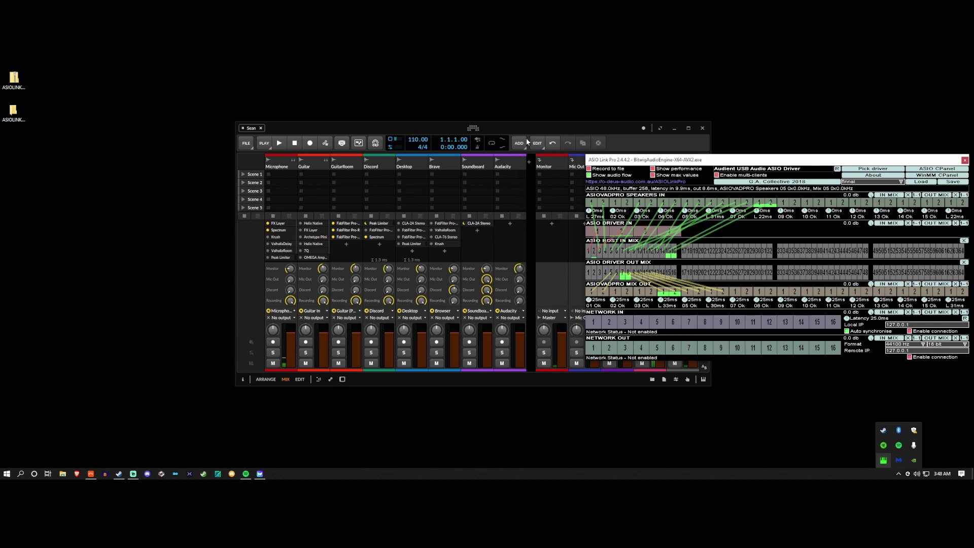
drag(456, 128, 299, 124)
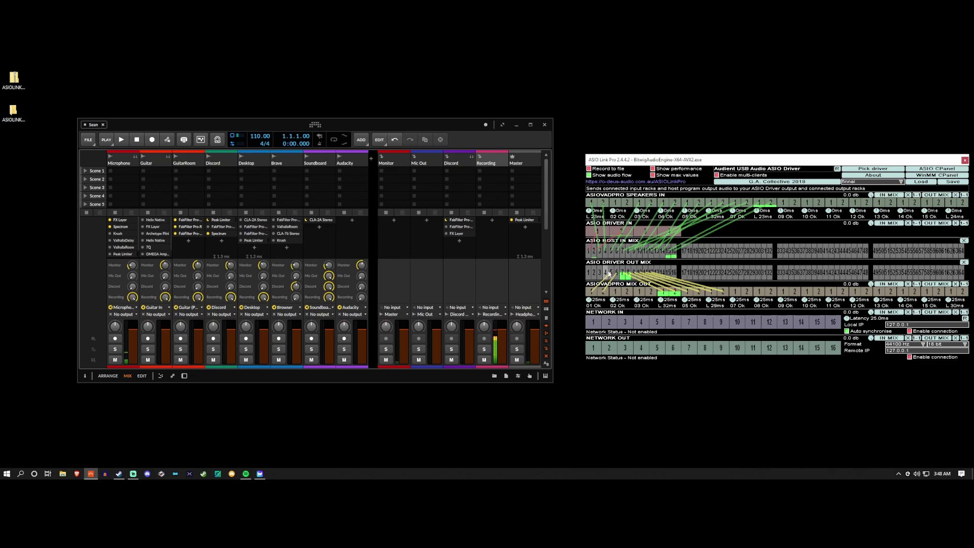
click(393, 161)
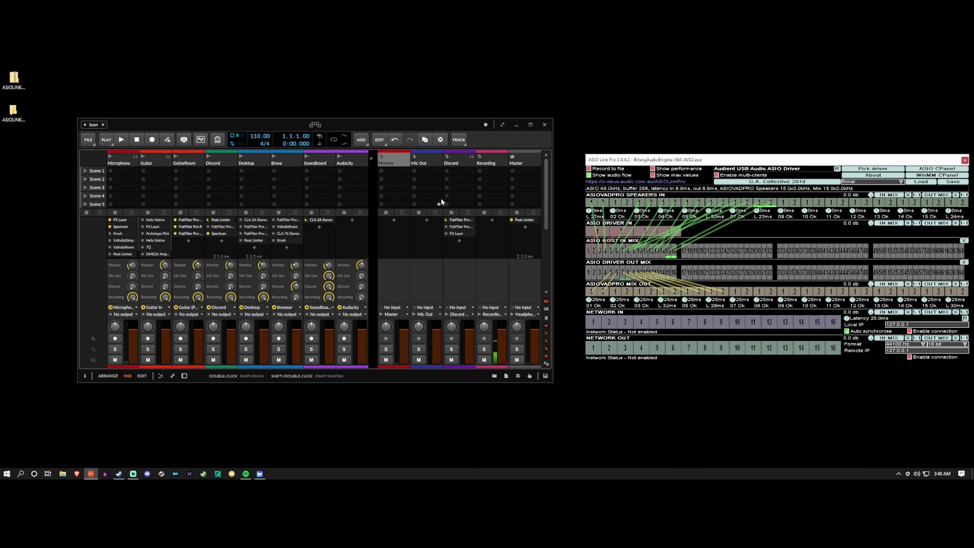
click(426, 171)
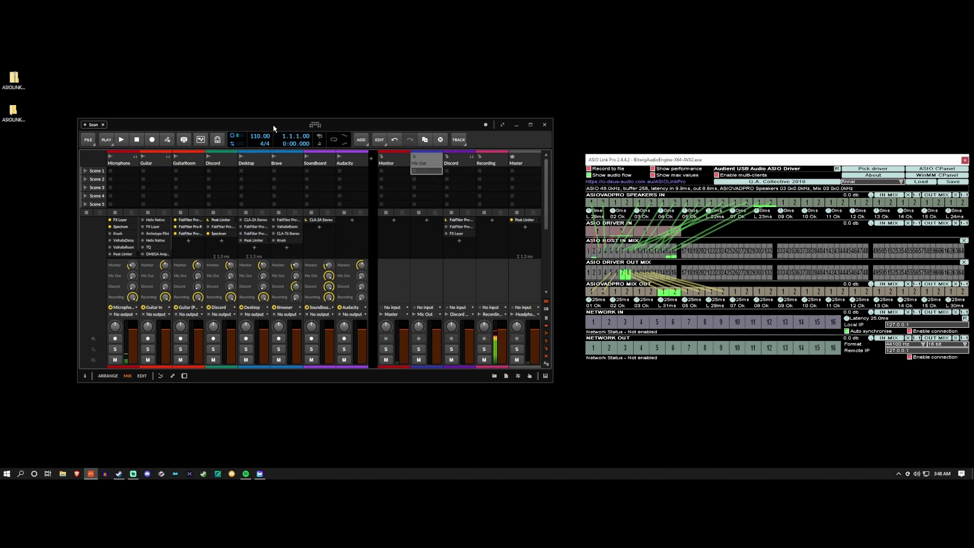
click(315, 124)
scroll(254, 286, down, 1)
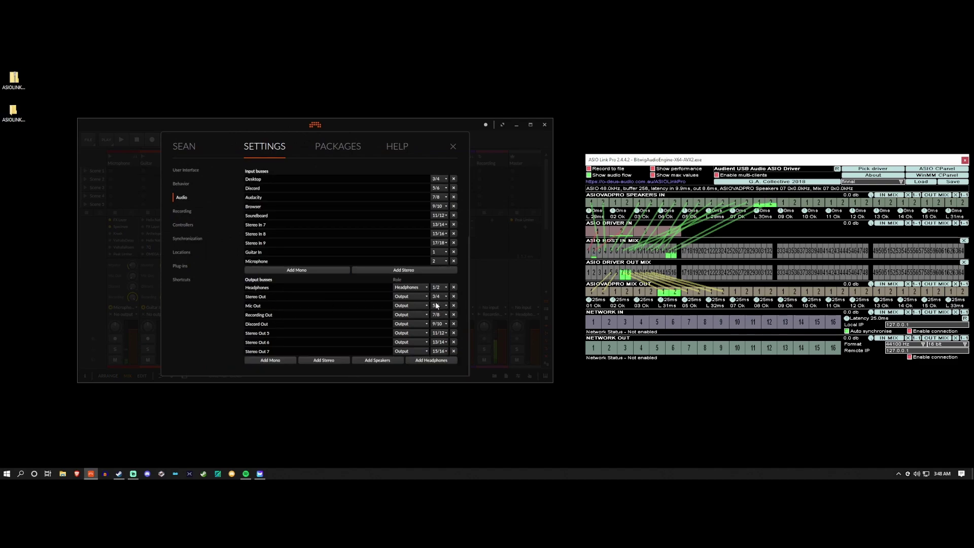
Step: Close the Settings dashboard to show the mixer beside the ASIO Link Pro window
click(478, 148)
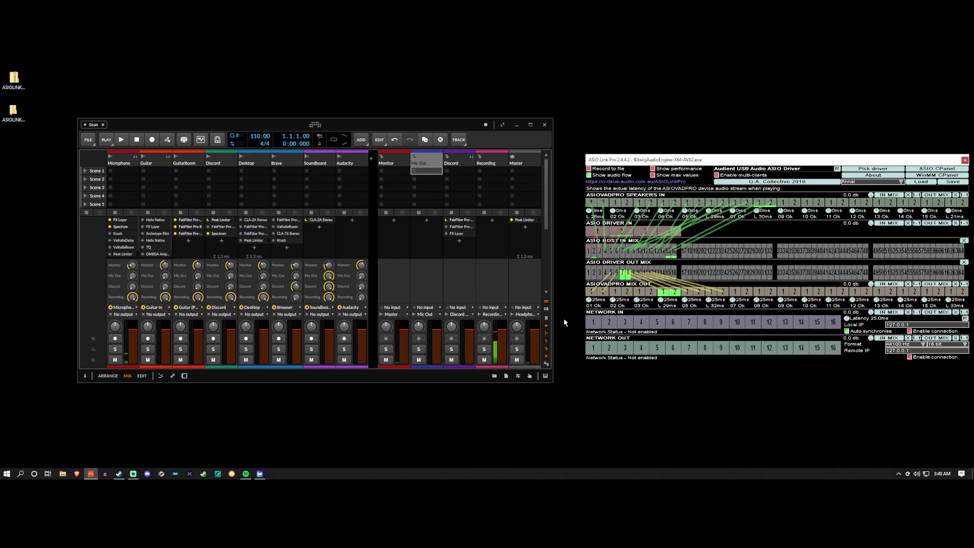
Step: Show the ASIOVADPRO Mix devices in Windows Sound's Recording tab, then lower Bitwig's Microphone Mic Out send
click(898, 475)
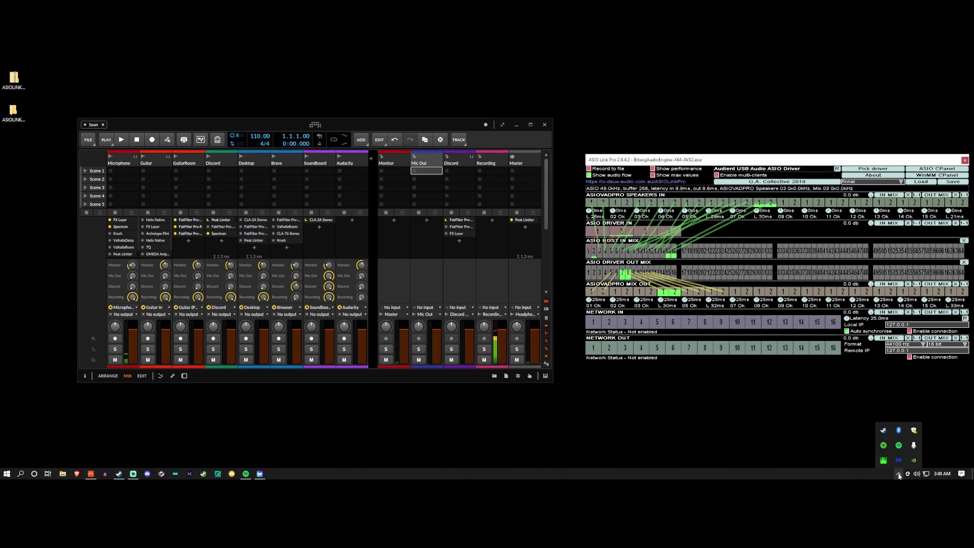
right_click(885, 446)
click(913, 459)
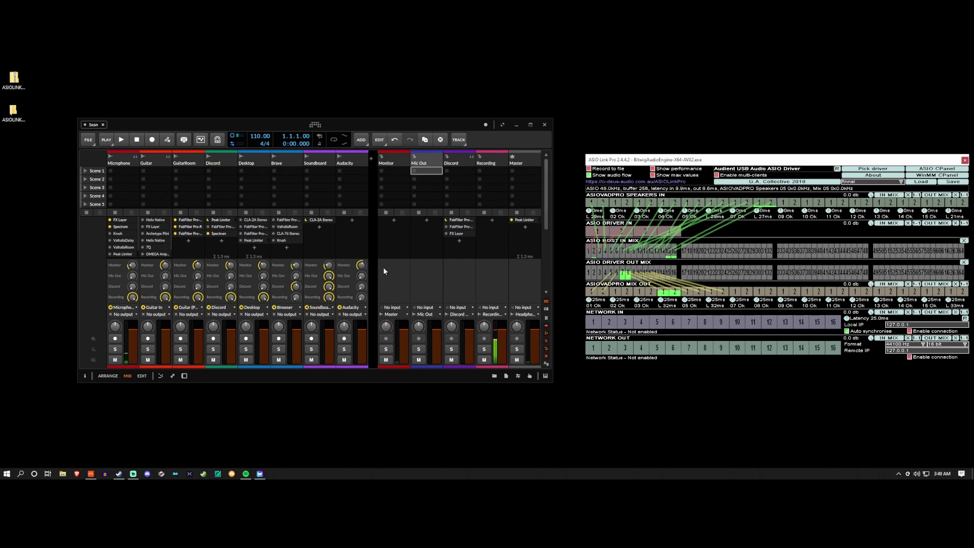
click(48, 97)
scroll(76, 167, down, 3)
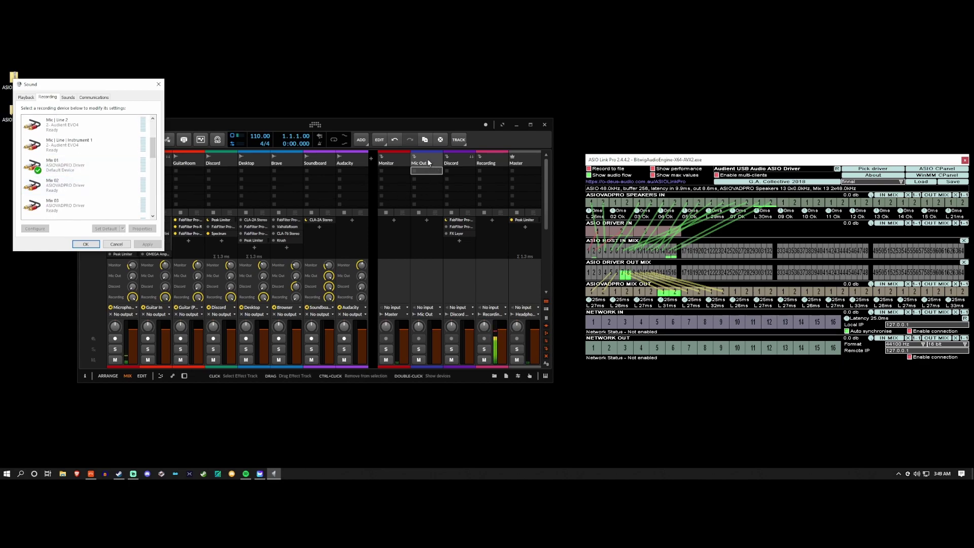
click(420, 273)
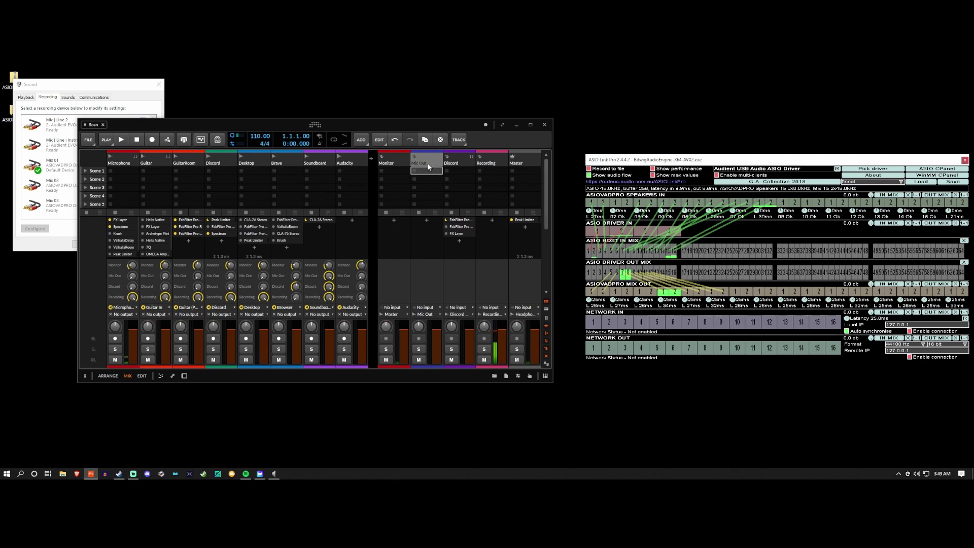
drag(132, 275, 132, 290)
Step: Open Audio settings with Ctrl+Comma to check busses Mic Out 5/6, Recording Out 7/8, Discord Out 9/10
drag(460, 161, 493, 162)
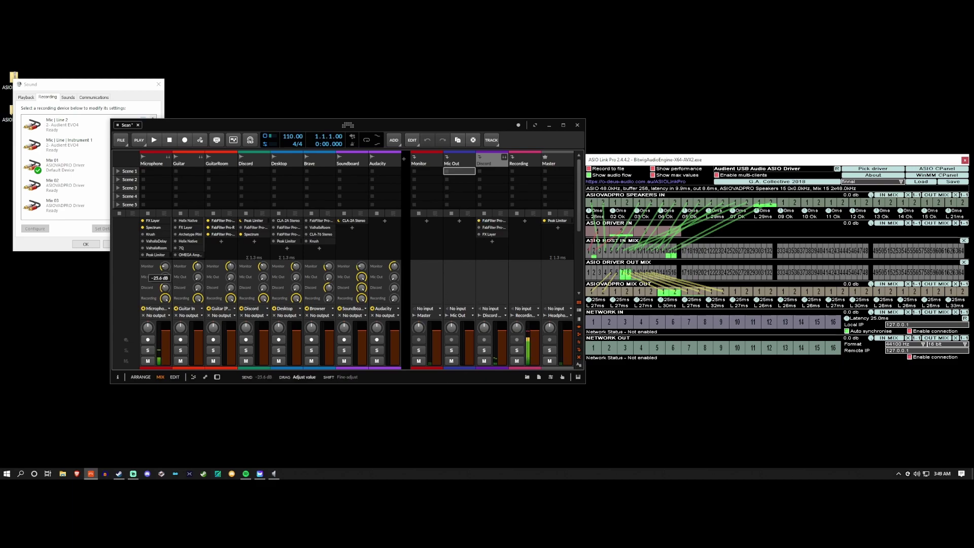
click(165, 277)
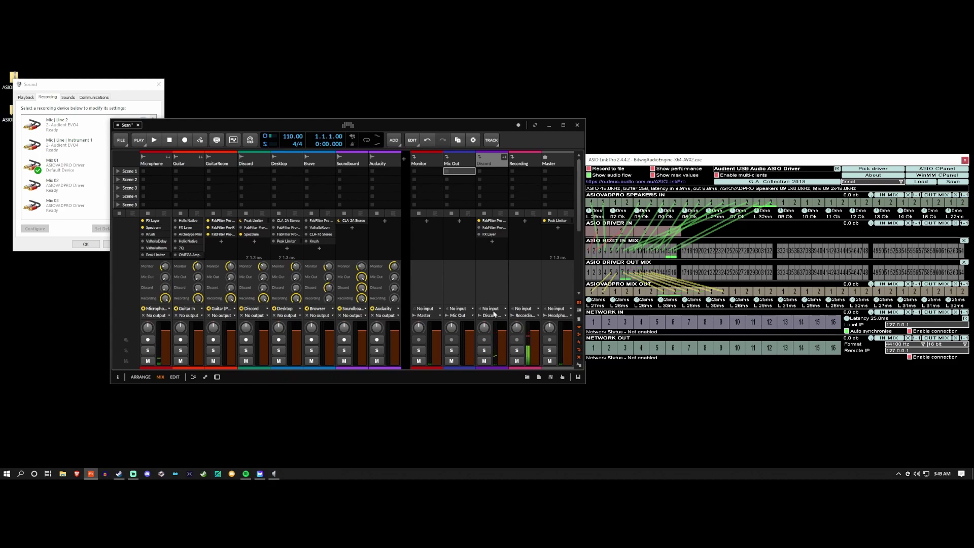
key(ctrl+comma)
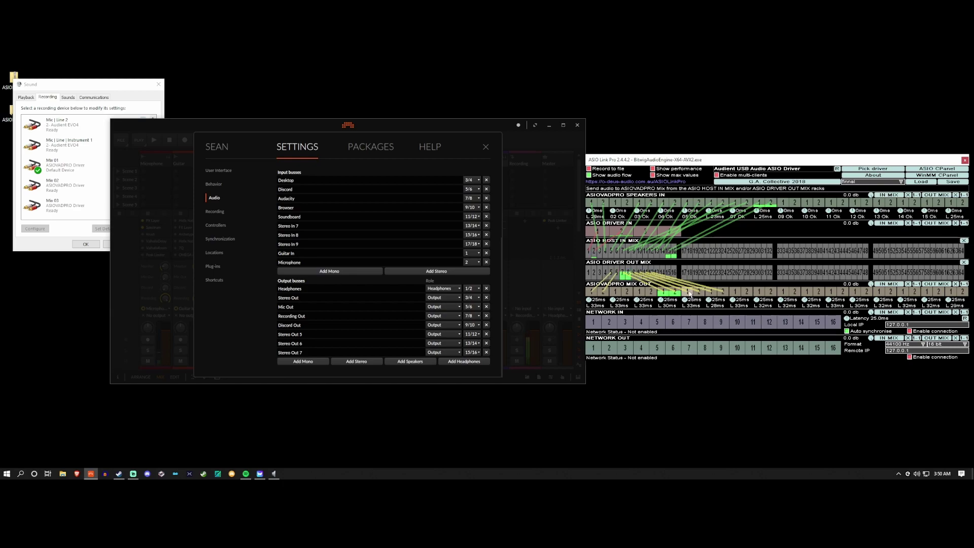
Step: Close Bitwig's settings and switch to Streamlabs Desktop, showing its Mix 04 source
click(486, 147)
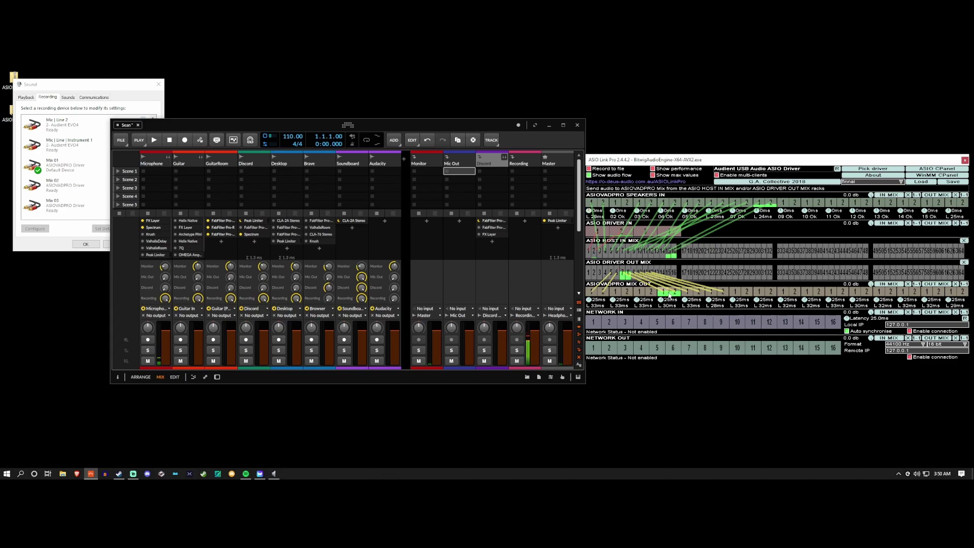
key(alt+Tab)
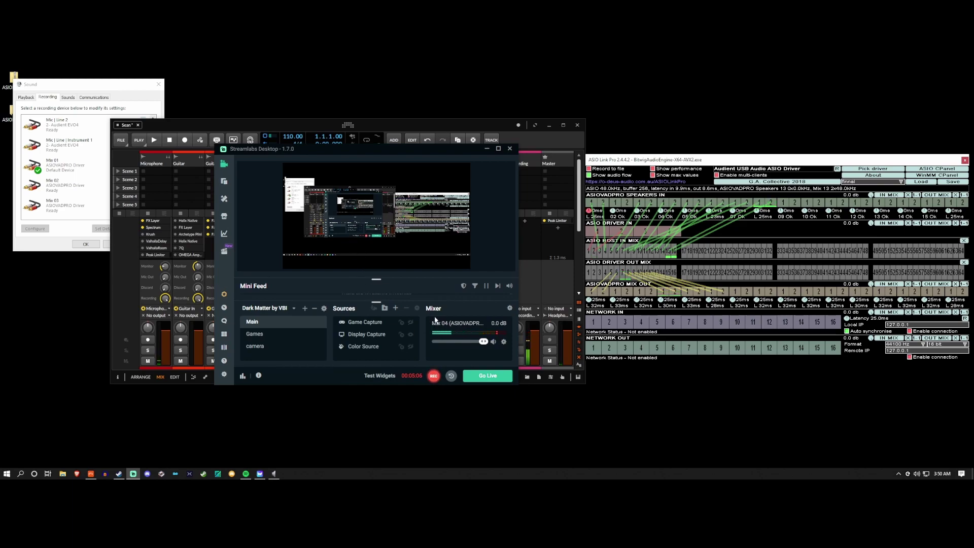
Step: Switch from Streamlabs Desktop back to the Bitwig Studio mixer
key(alt+Tab)
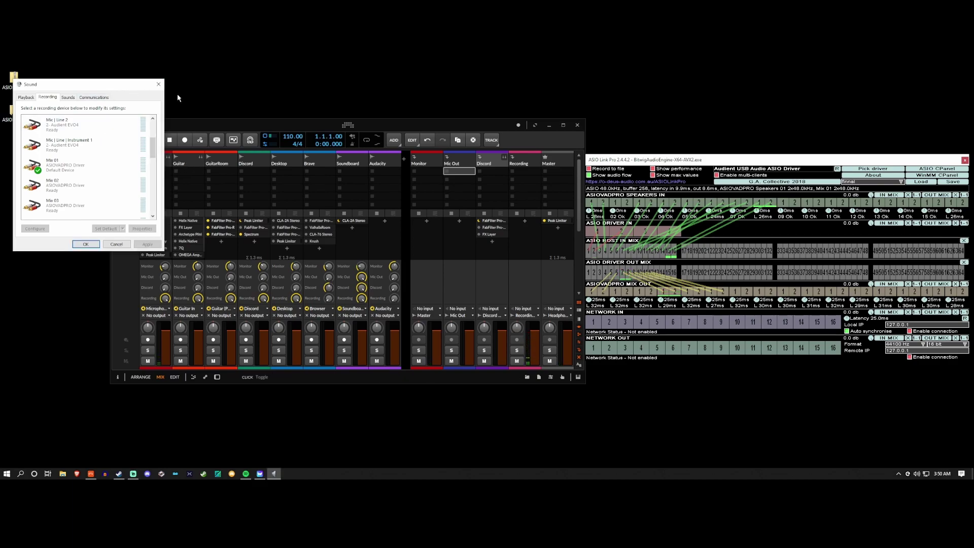
Step: Shift the Bitwig window right, select the Microphone track, and bring up the Audio settings
drag(257, 123, 314, 116)
click(213, 148)
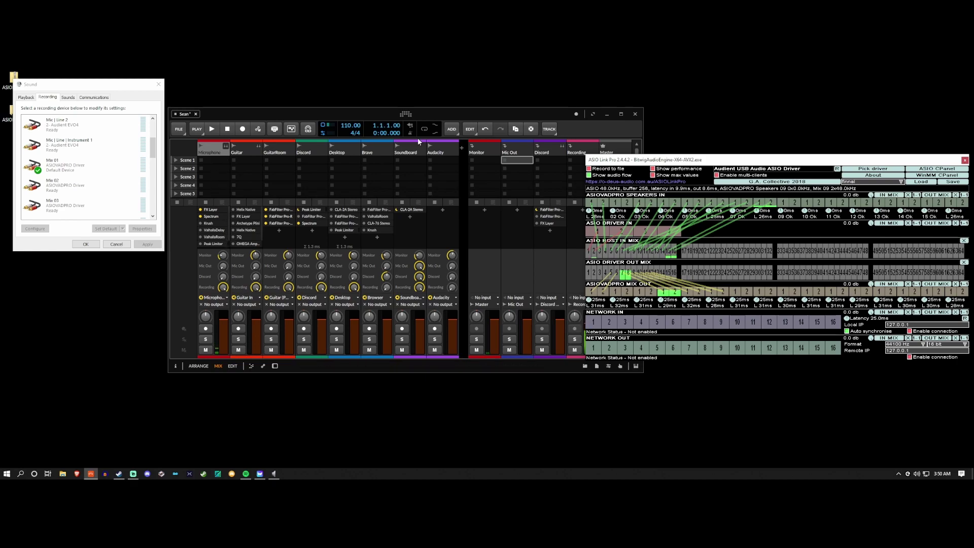
key(ctrl+comma)
scroll(400, 288, up, 3)
scroll(411, 314, down, 3)
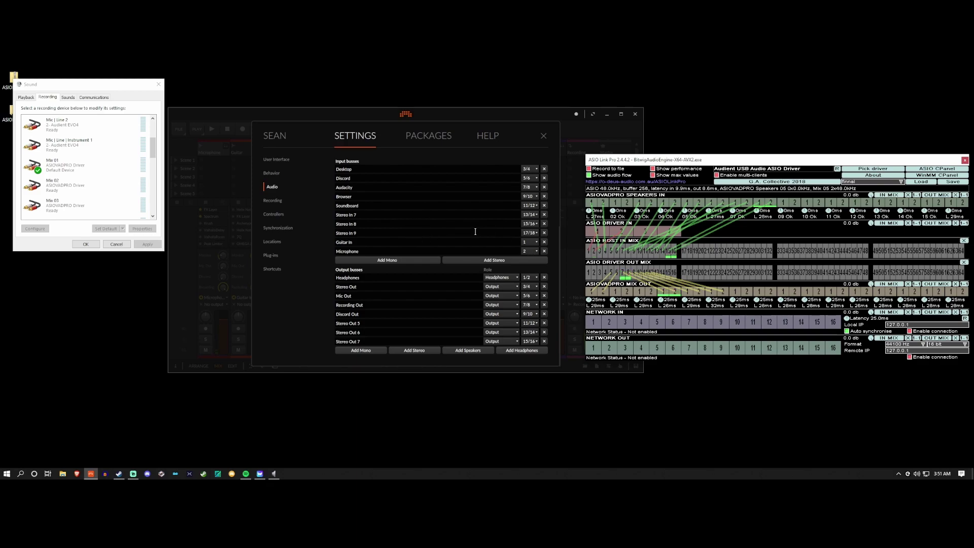
click(544, 136)
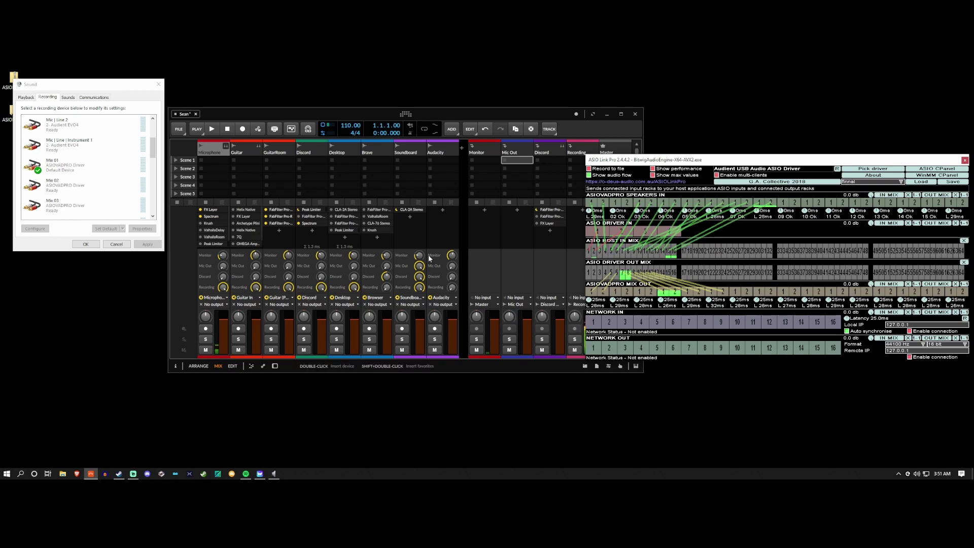
Step: Reopen Bitwig's Audio settings and move the ASIO Link Pro window further right
click(406, 114)
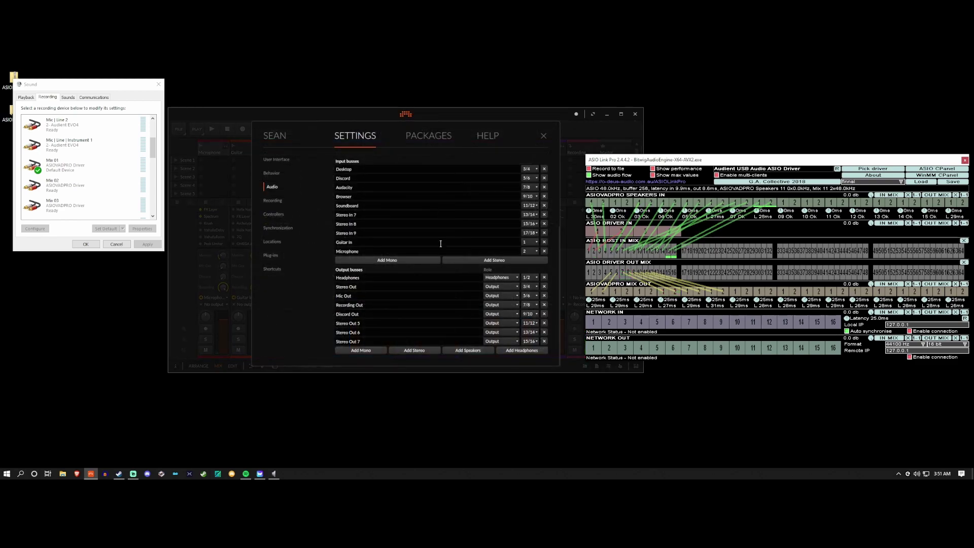
scroll(360, 243, up, 3)
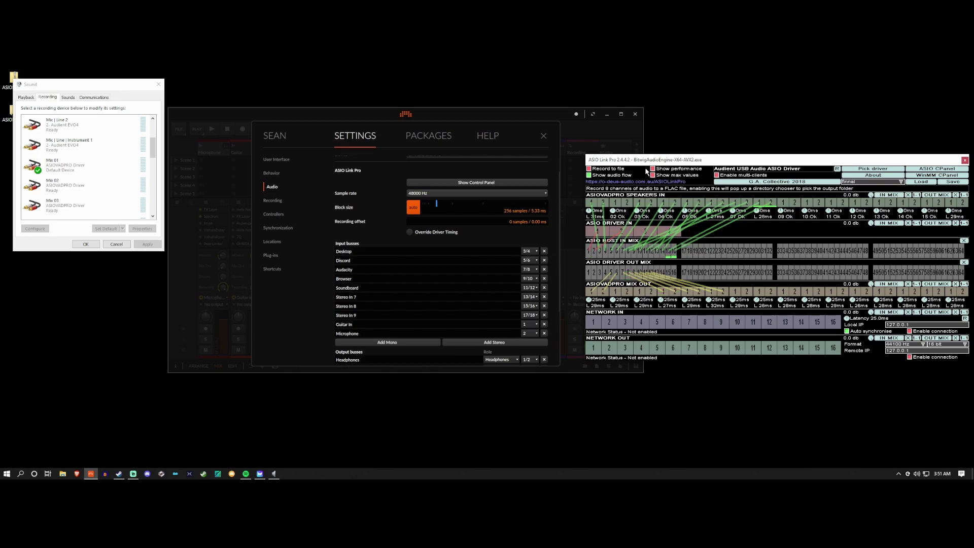
drag(655, 160, 704, 158)
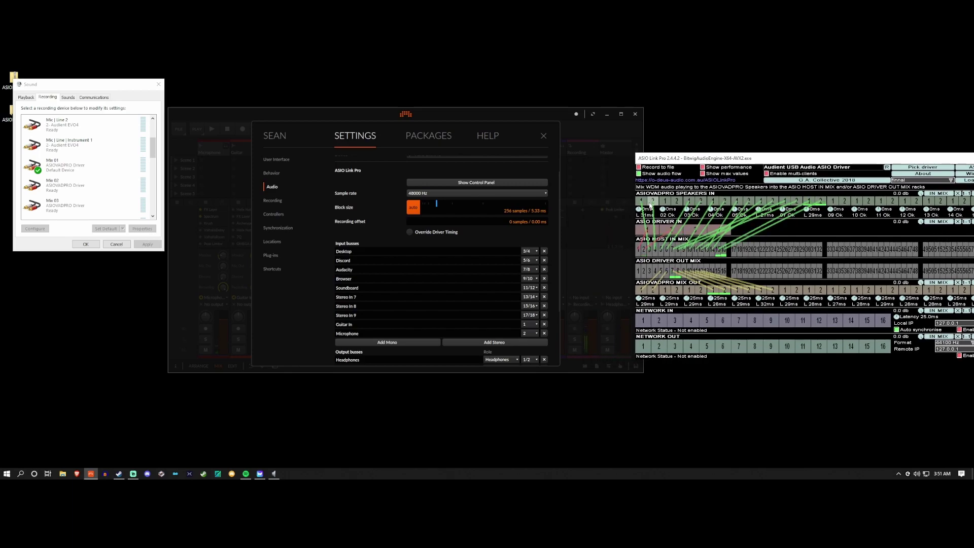
Step: Check the Windows volume control, then close Settings back to the mixer
click(916, 473)
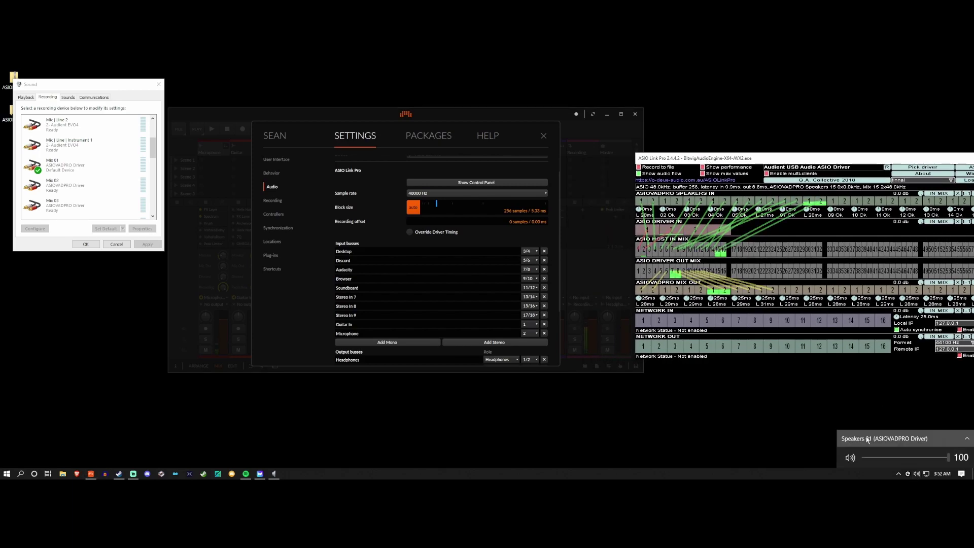
click(776, 454)
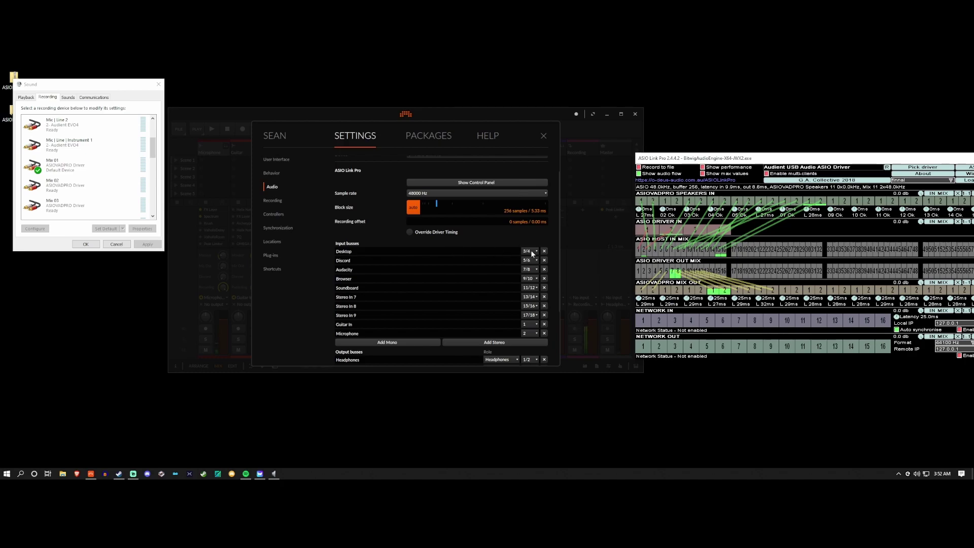
click(543, 135)
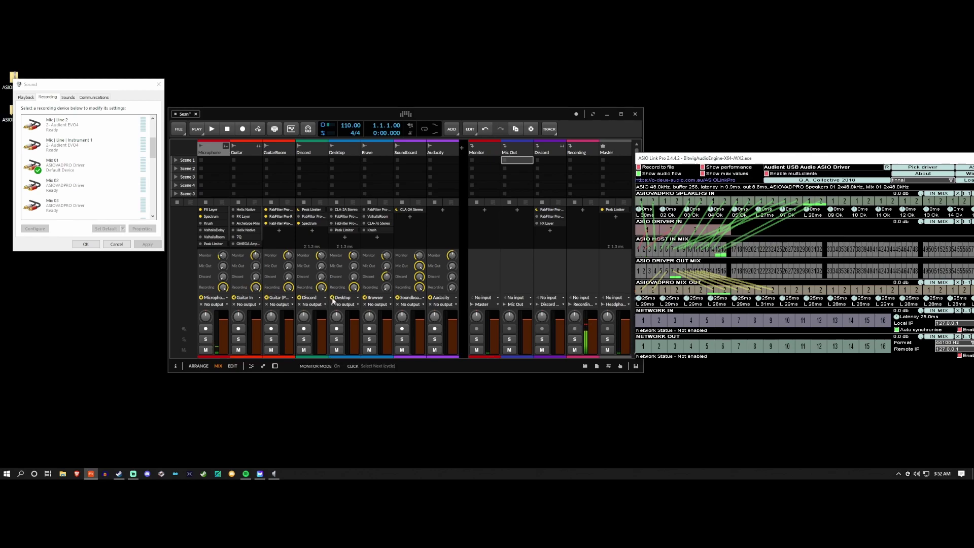
Step: Toggle Microphone input monitoring to Auto and back On, then save the Sean project
click(201, 298)
click(201, 299)
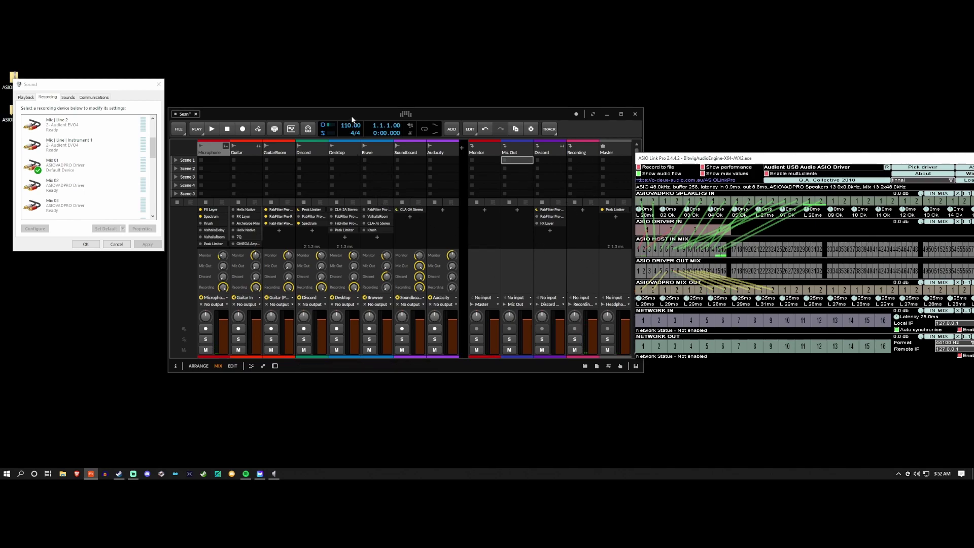
key(ctrl+s)
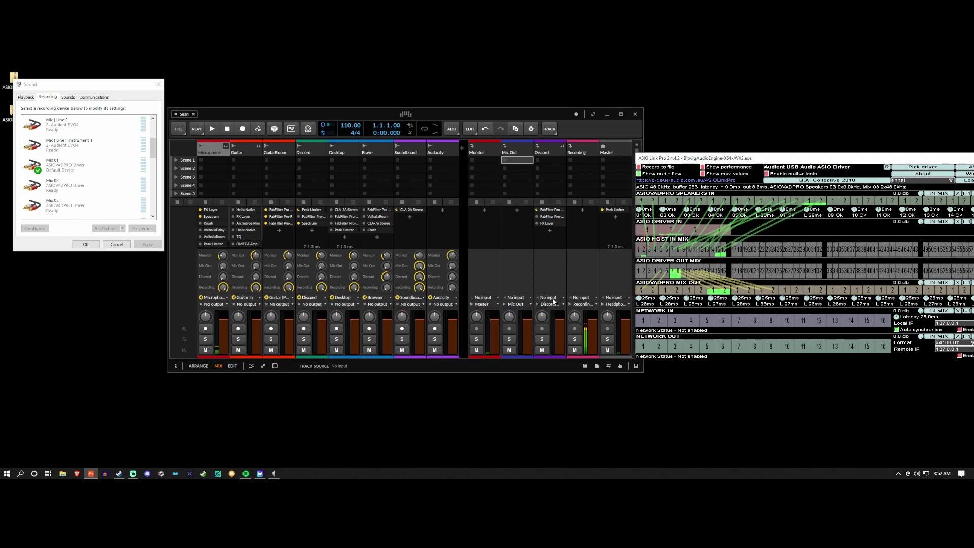
Step: Inspect the mixer's track options menu, dismiss it, and nudge the Bitwig window left
right_click(462, 185)
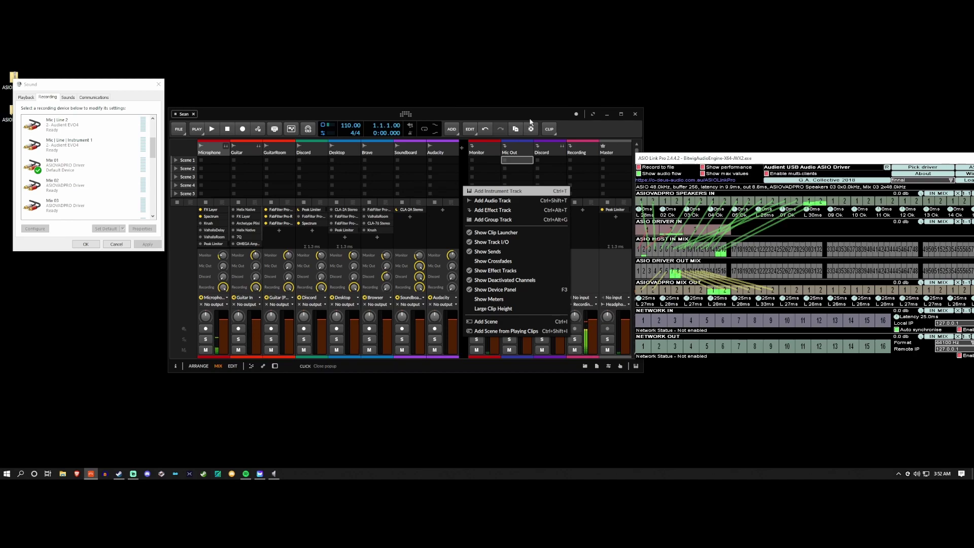
click(544, 202)
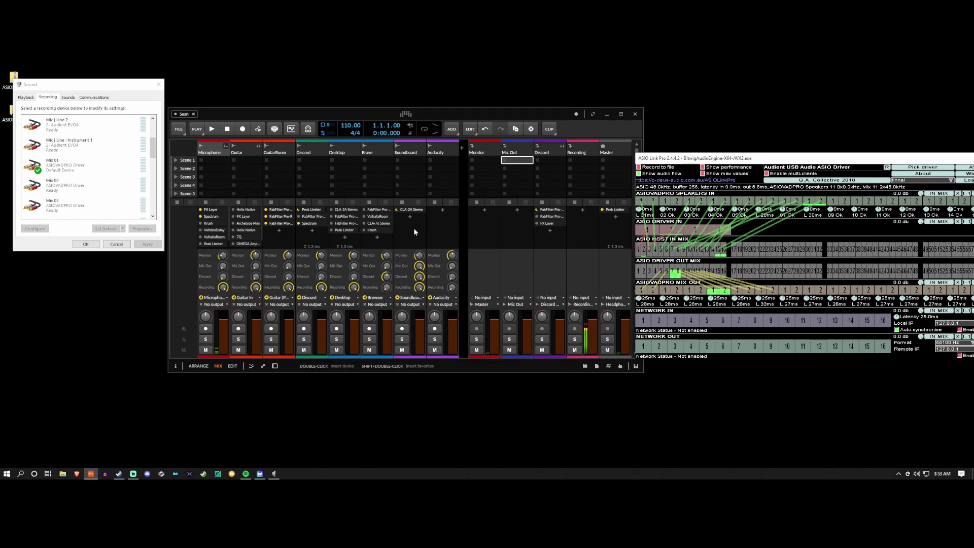
drag(441, 118, 434, 118)
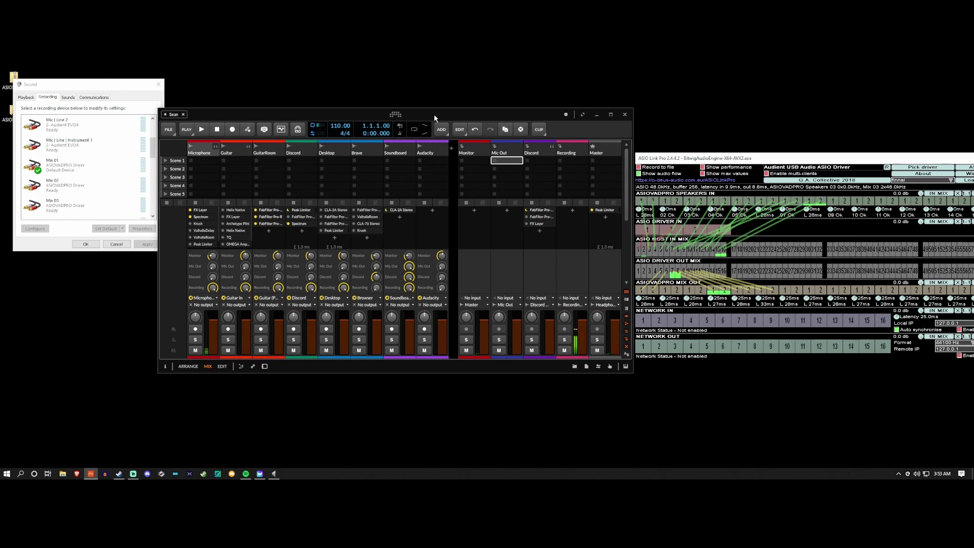
click(395, 115)
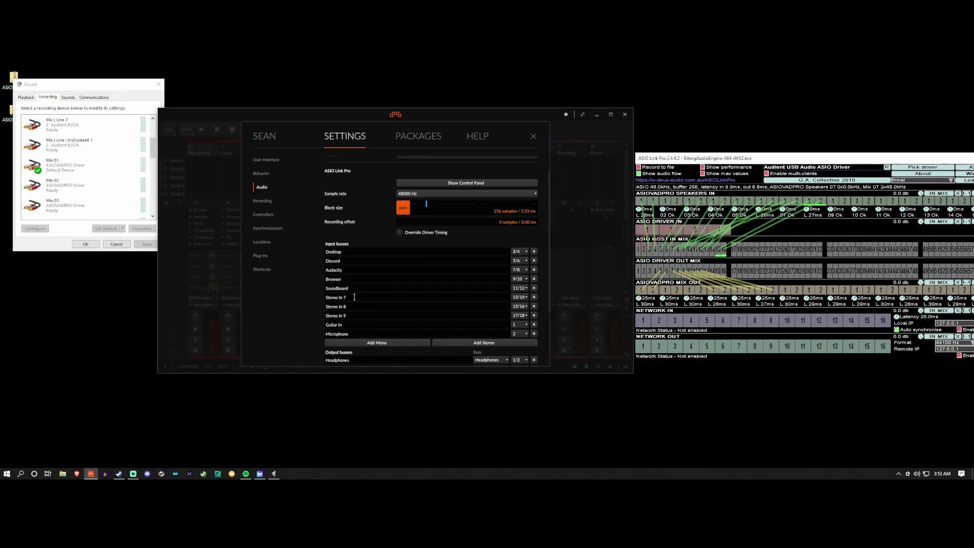
scroll(339, 280, down, 3)
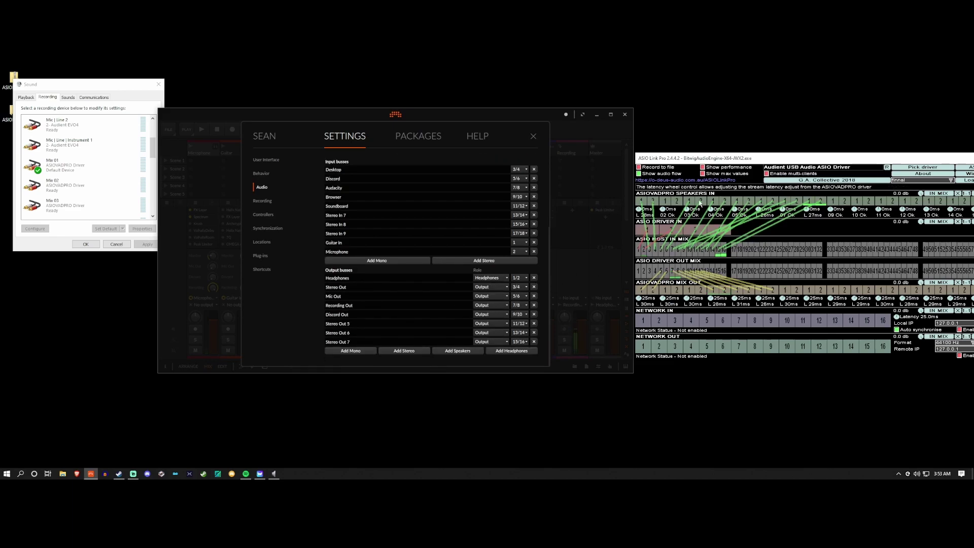
drag(735, 158, 771, 160)
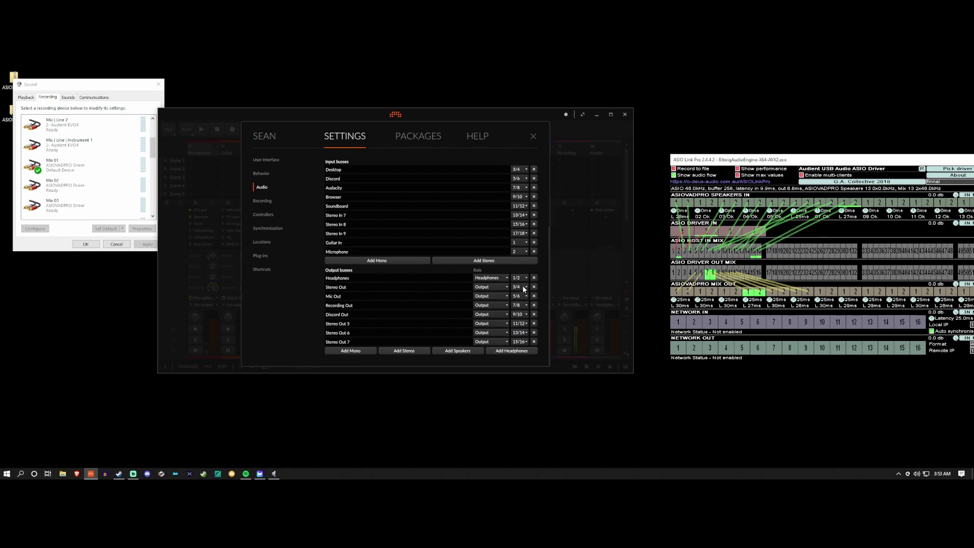
click(534, 137)
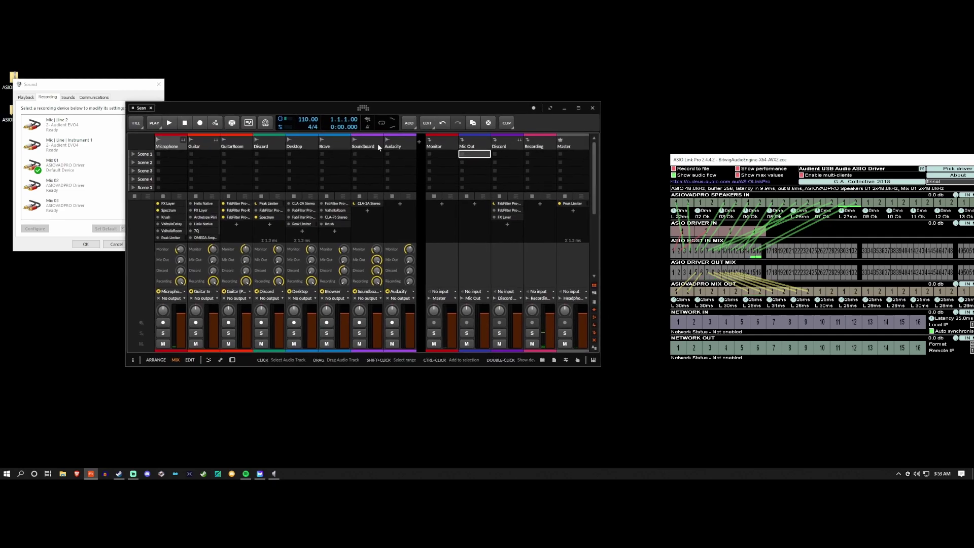
click(325, 150)
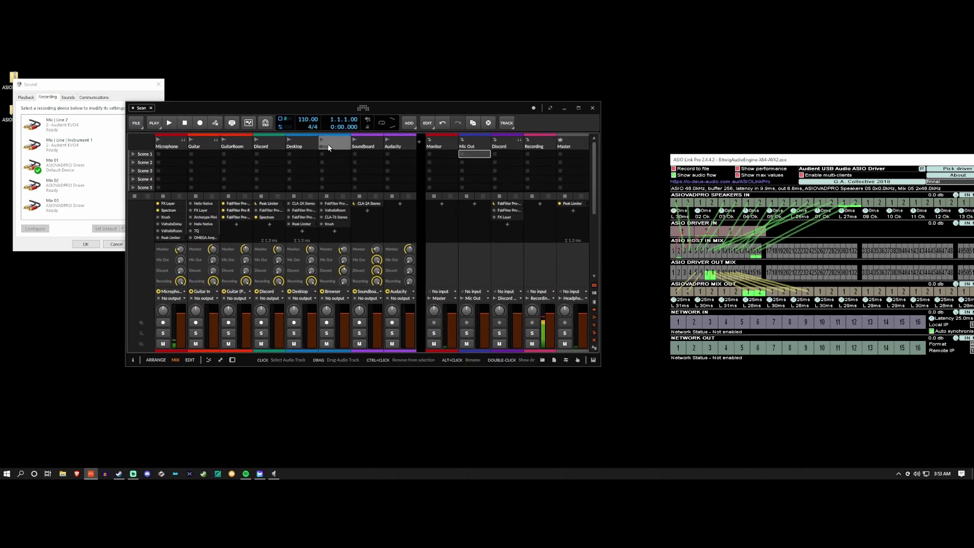
click(246, 473)
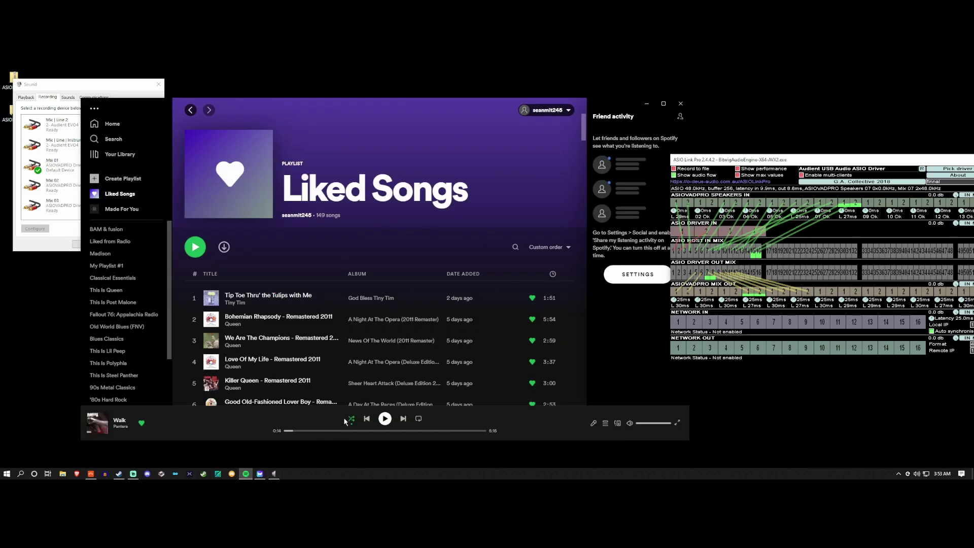
click(646, 104)
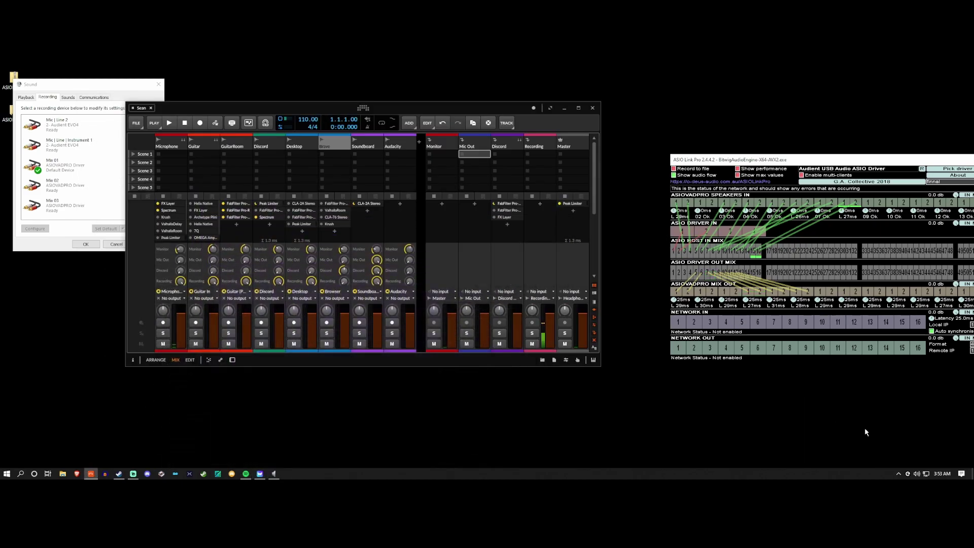
right_click(916, 473)
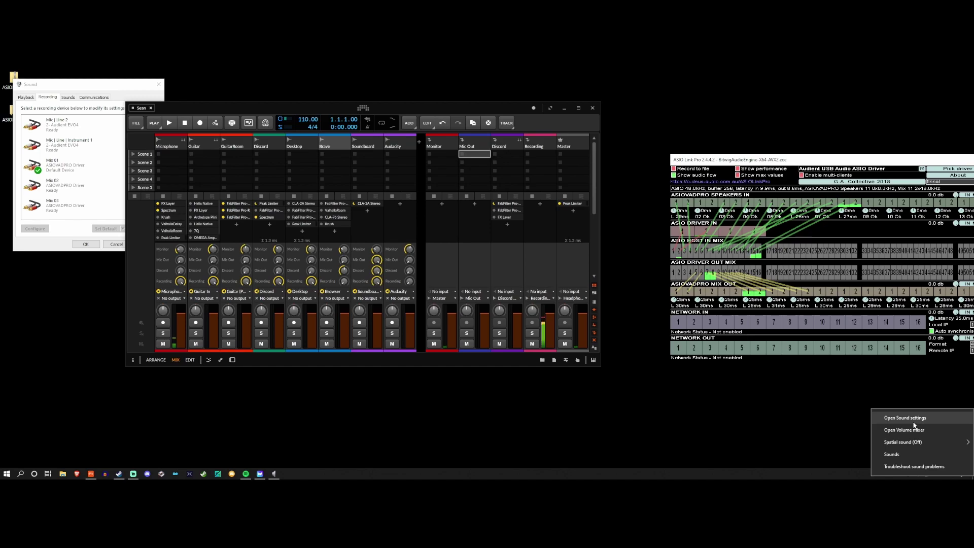
click(915, 424)
scroll(512, 293, down, 10)
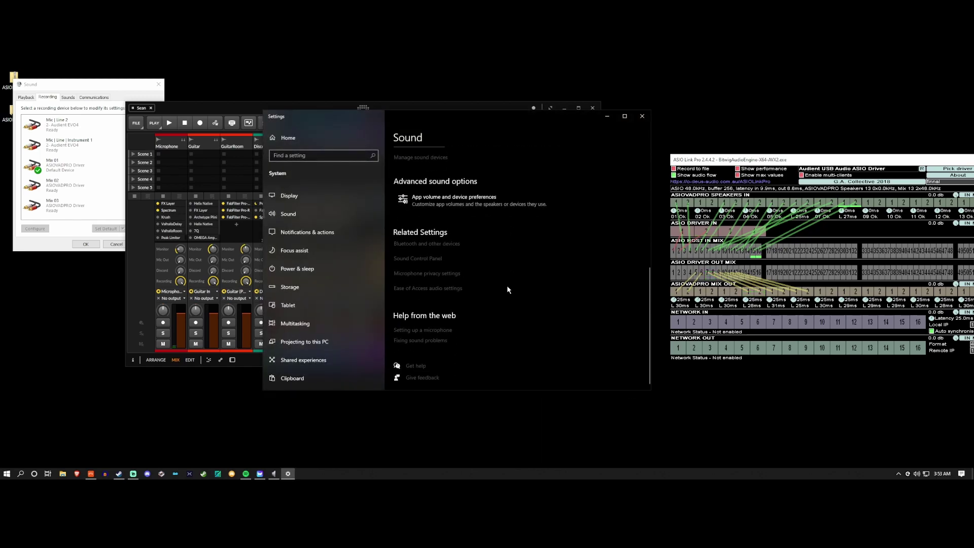
click(455, 201)
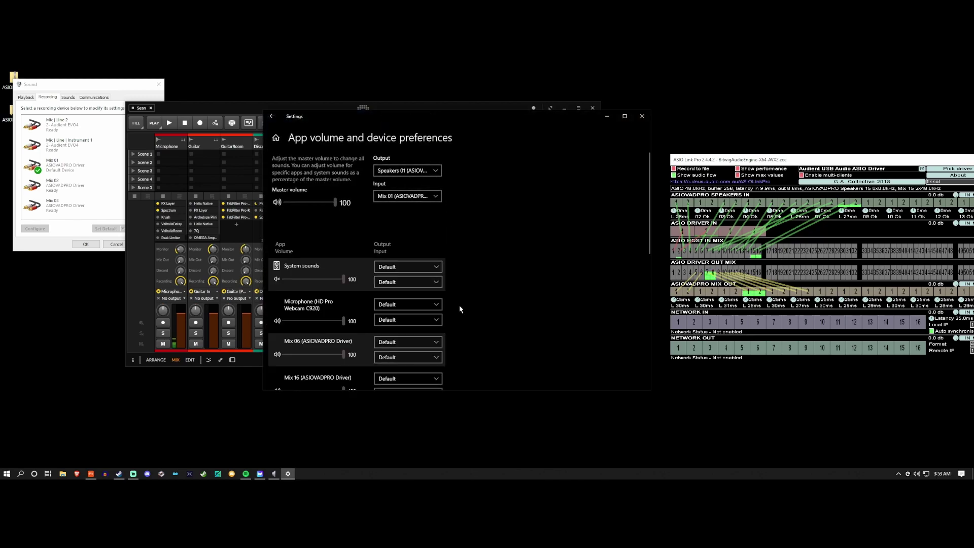
scroll(464, 306, down, 3)
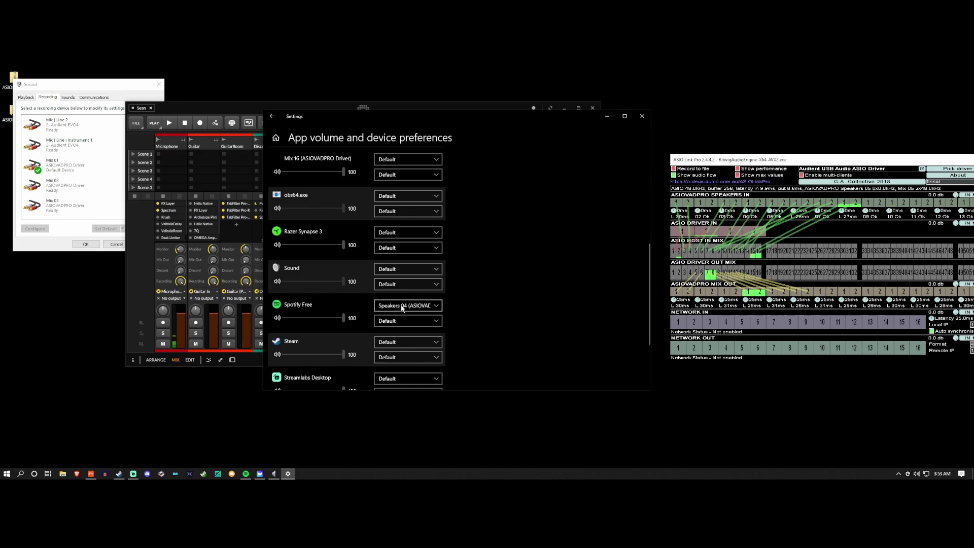
click(642, 116)
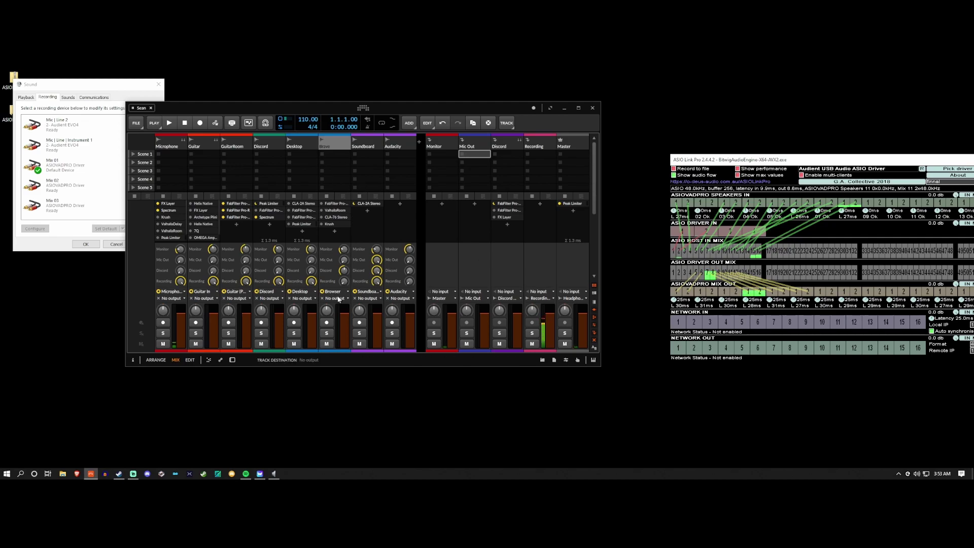
Step: Briefly reopen and close Audio settings, then reposition and close the ASIO Link Pro window
click(362, 109)
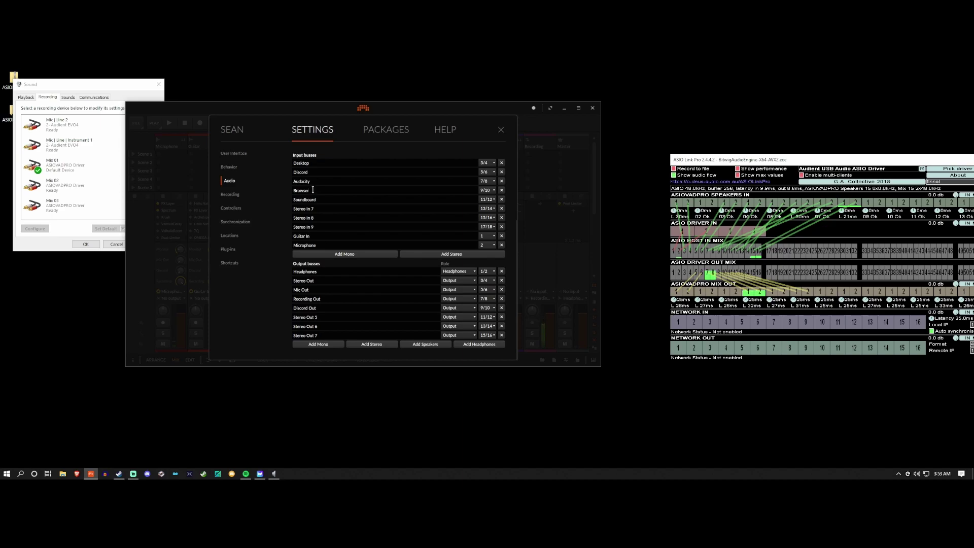
click(533, 153)
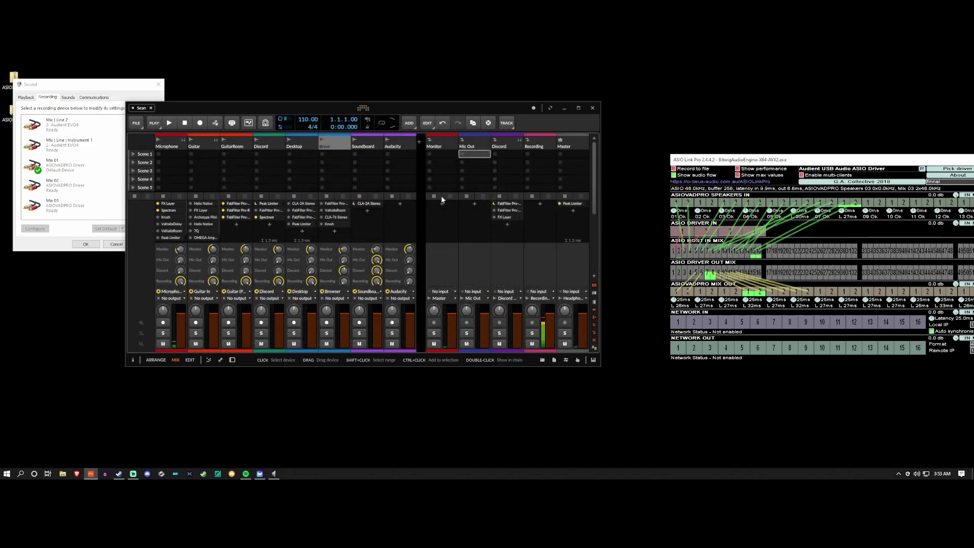
drag(780, 159, 713, 153)
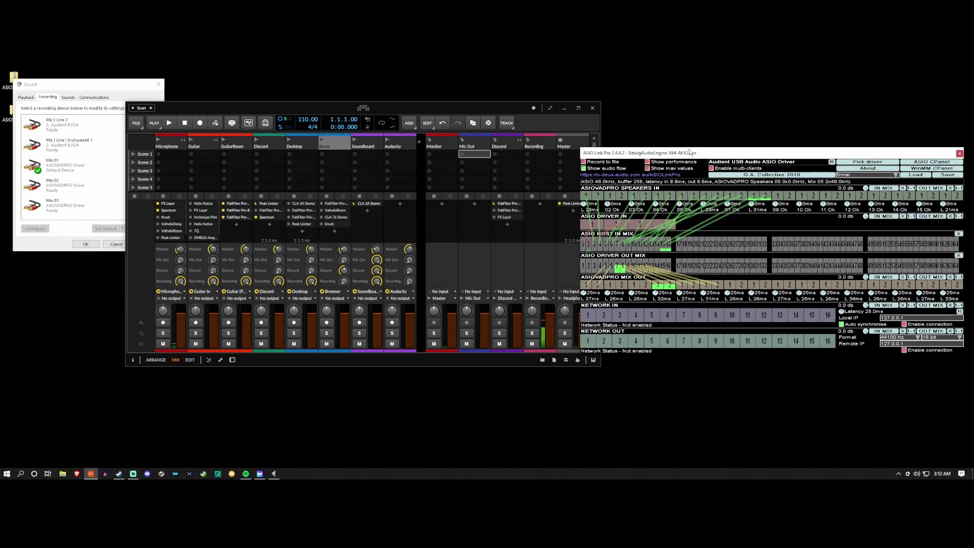
click(874, 204)
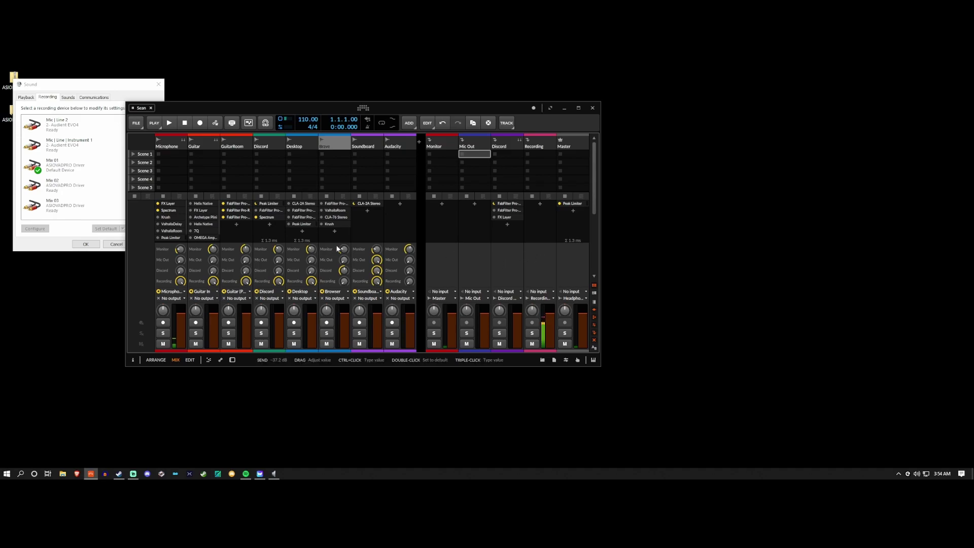
Step: Set the Microphone's Monitor send to -33.2 dB and save the Sean project
mouse_move(180, 254)
mouse_down()
mouse_move(180, 243)
mouse_move(180, 256)
mouse_up()
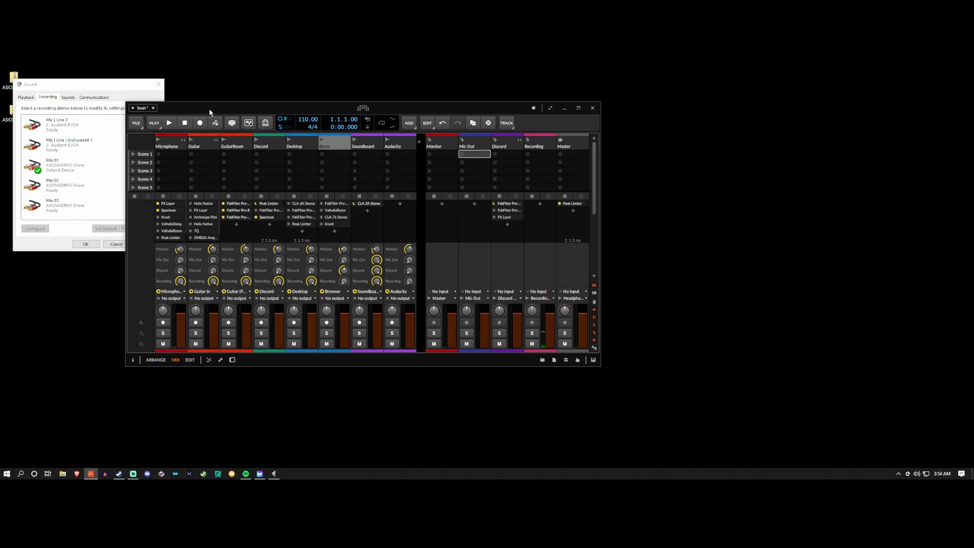
key(ctrl+s)
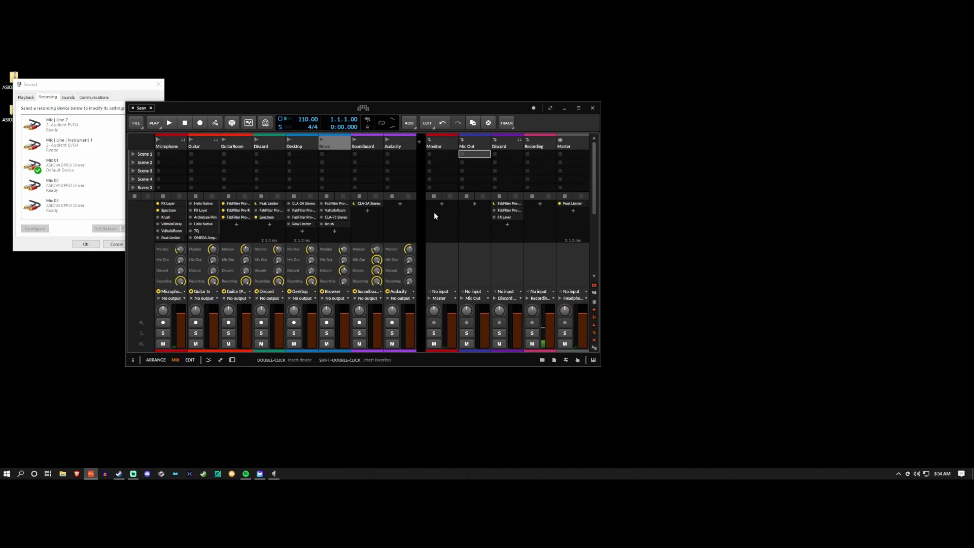
drag(414, 110, 508, 138)
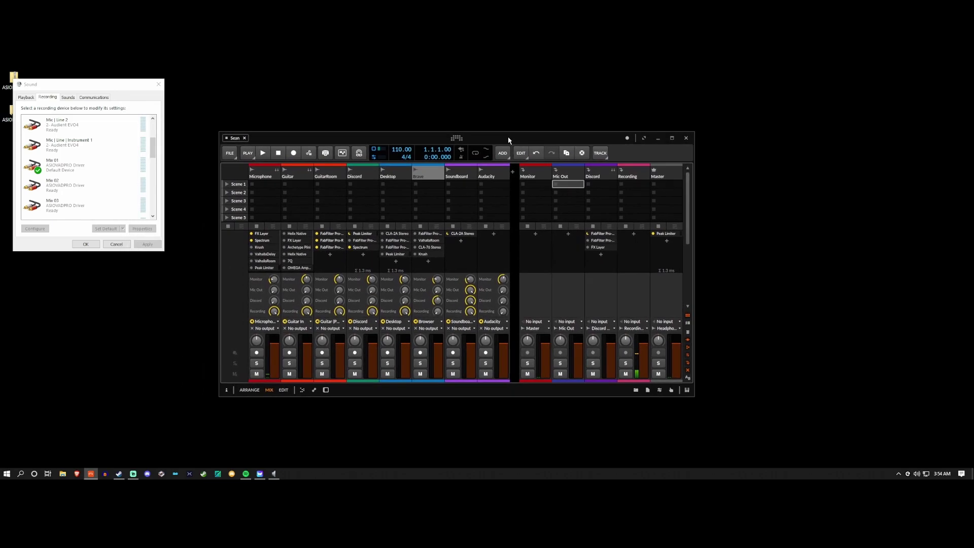
key(ctrl+s)
Step: Close the Sound dialog and view the ASIOLINKPROFIX folder's fix folder and asiolinkprofix.exe
click(158, 84)
click(22, 114)
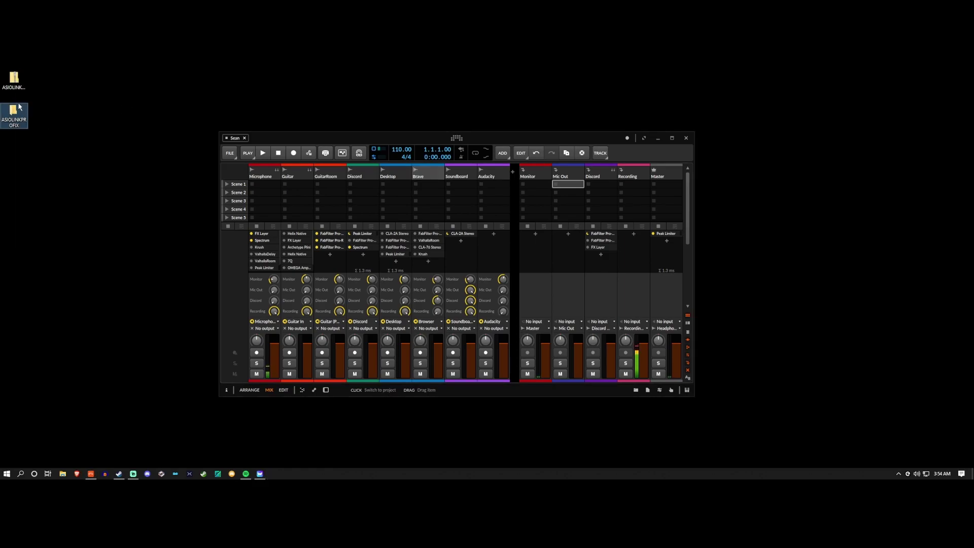
double_click(15, 112)
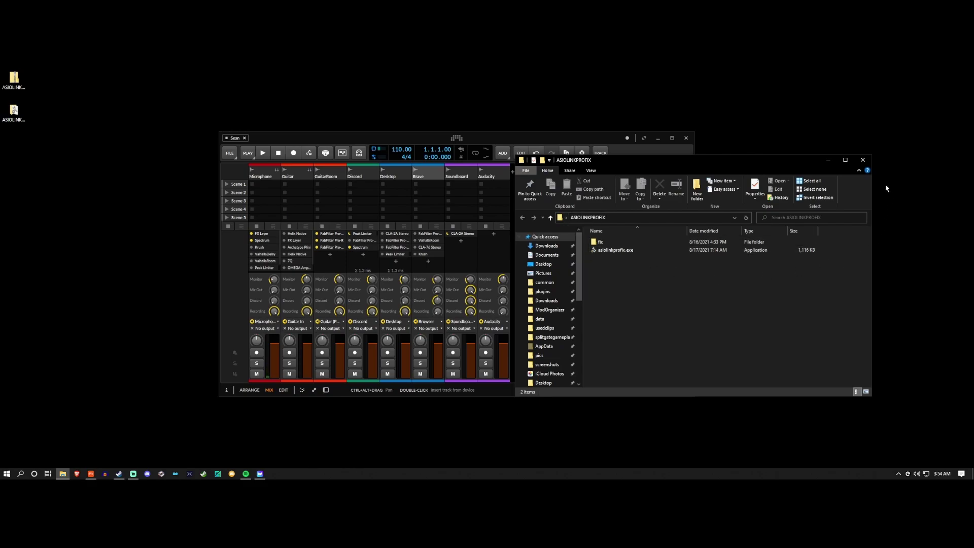
click(862, 160)
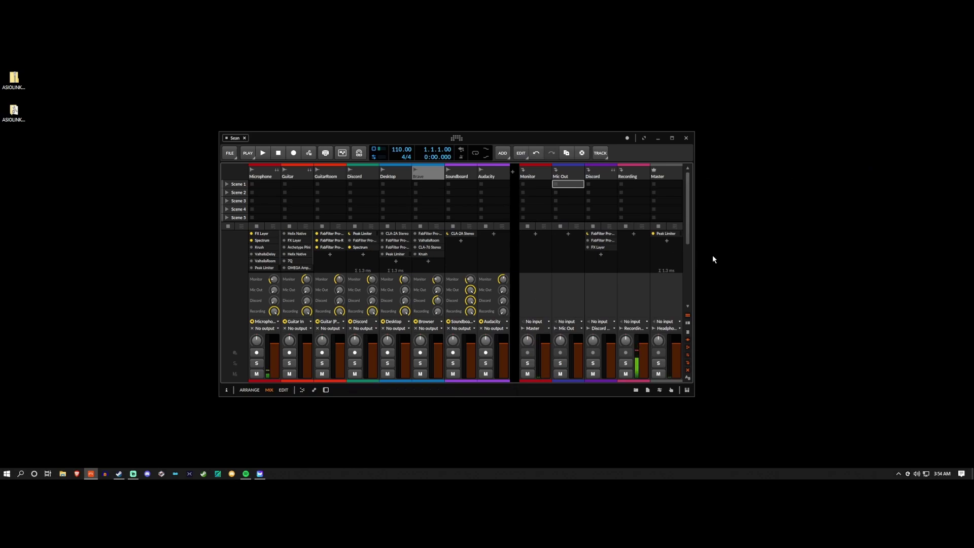
drag(529, 142, 565, 156)
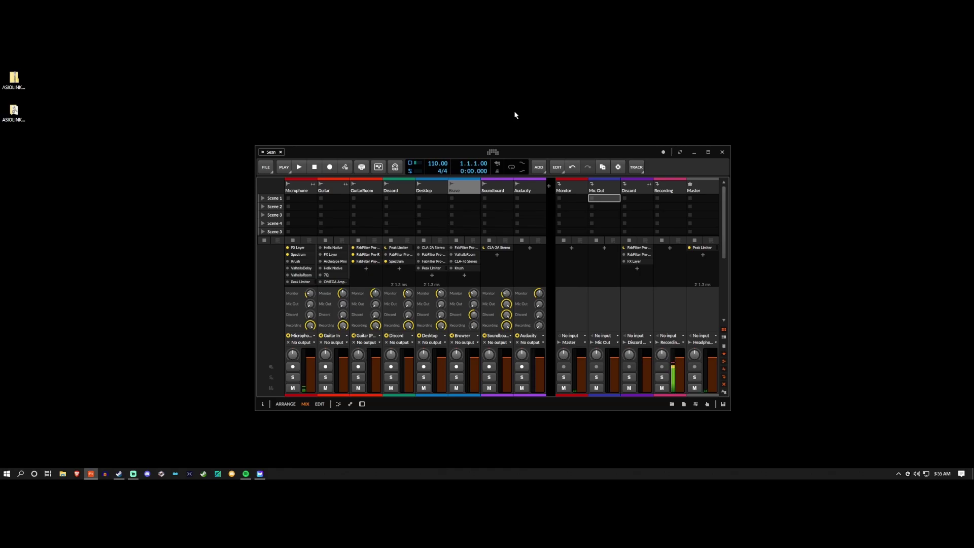
click(493, 151)
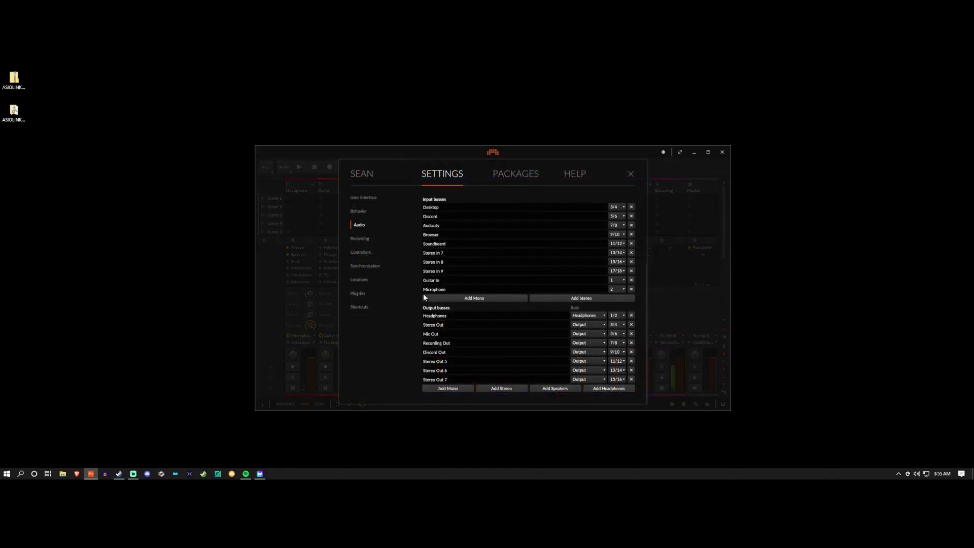
scroll(431, 289, up, 3)
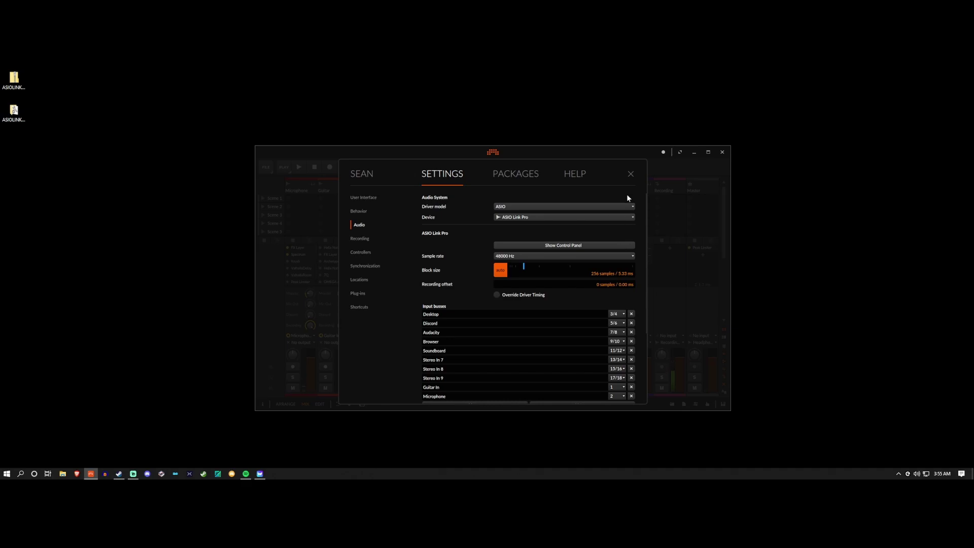
click(630, 174)
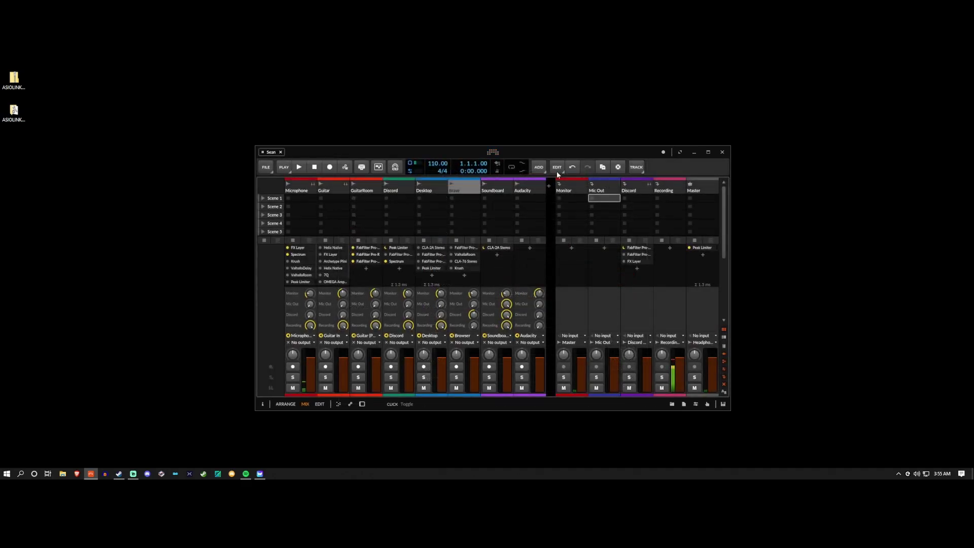
Step: Save the Sean project with Ctrl+S, keeping ASIO Link Pro as the audio device
key(ctrl+s)
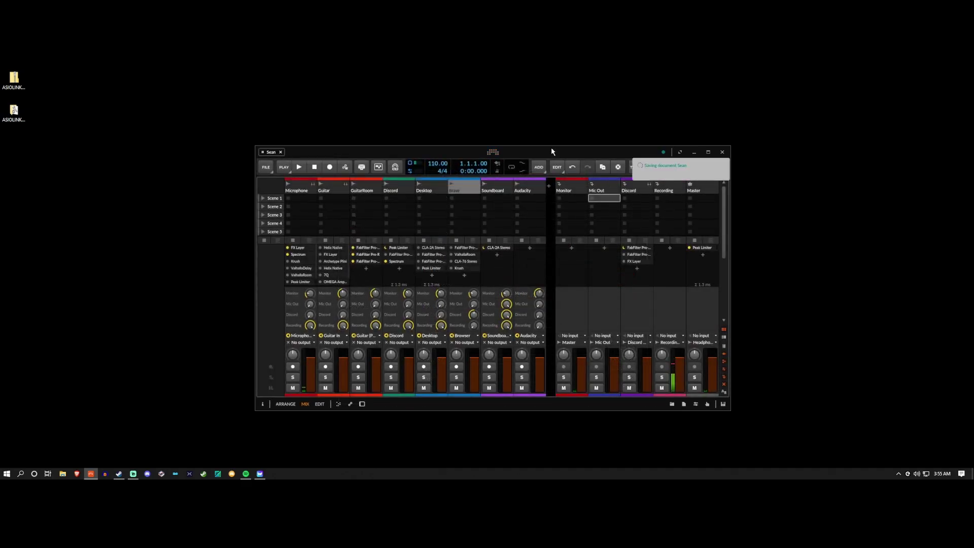